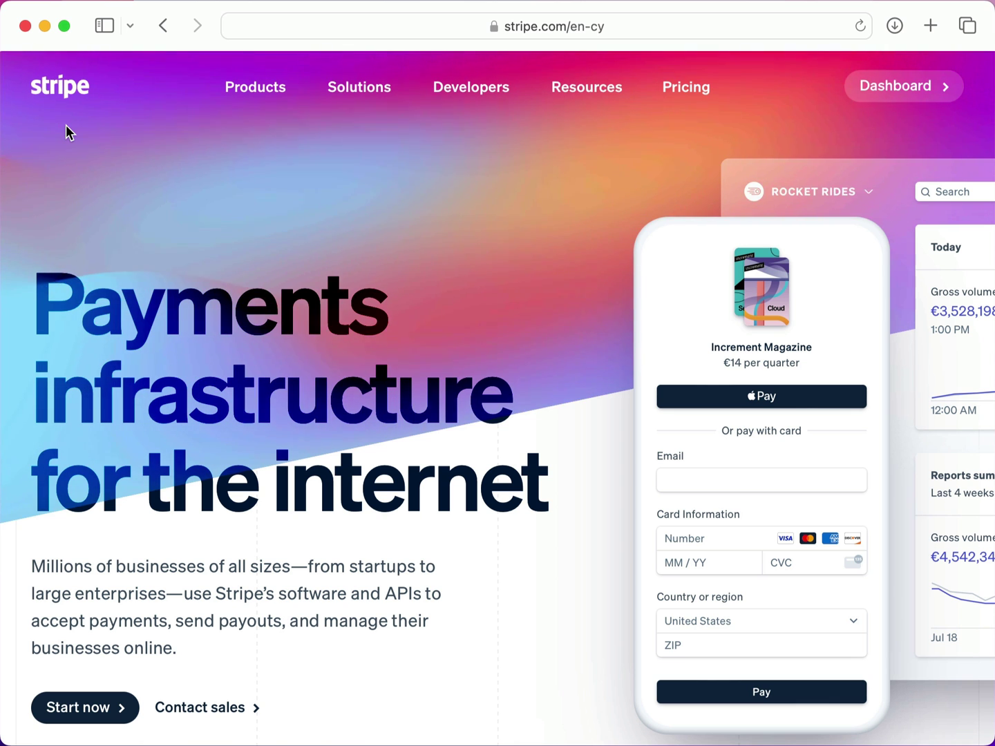
In the InviteMember bot, choose Daily Yoga, Payment options, Stripe Test and request the connect link
left_click(258, 26)
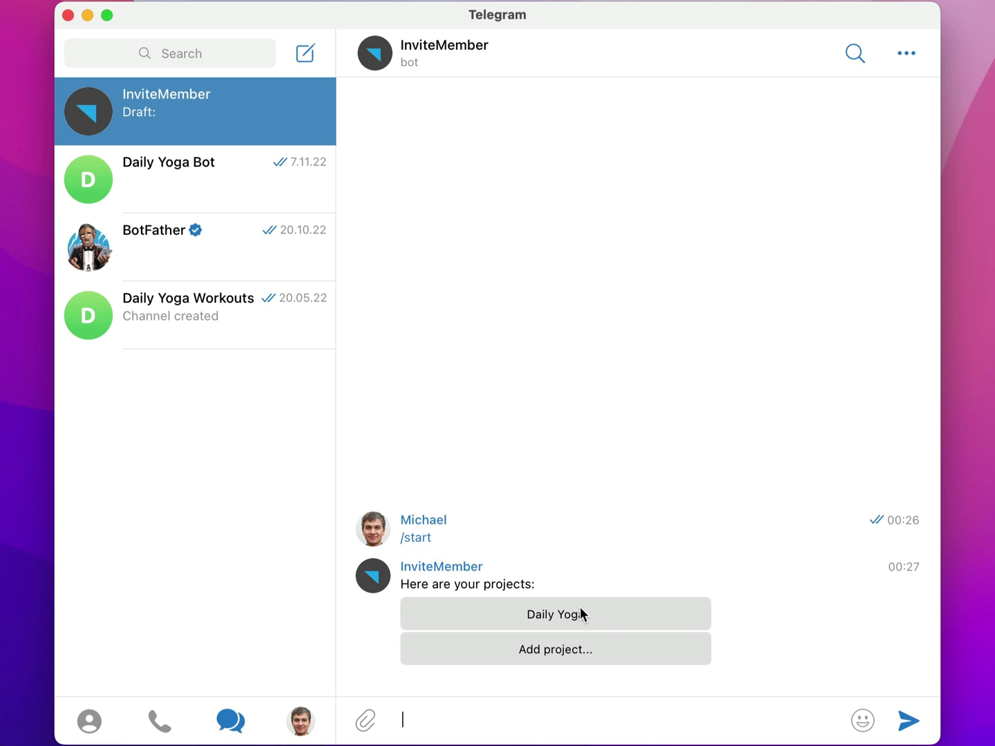
left_click(606, 617)
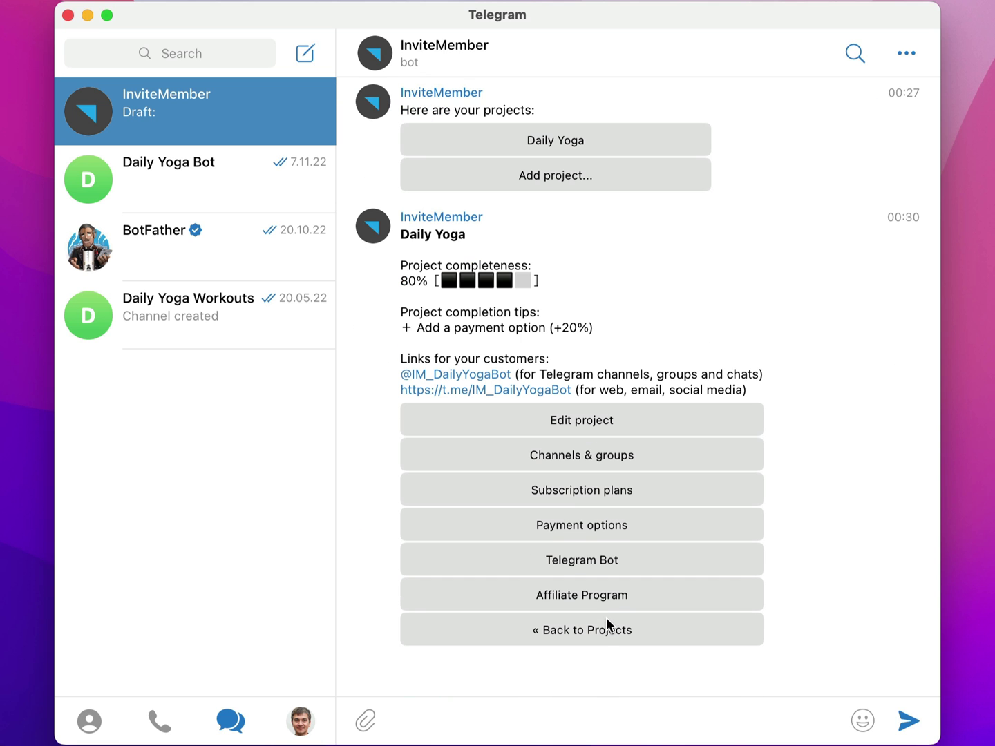
left_click(612, 525)
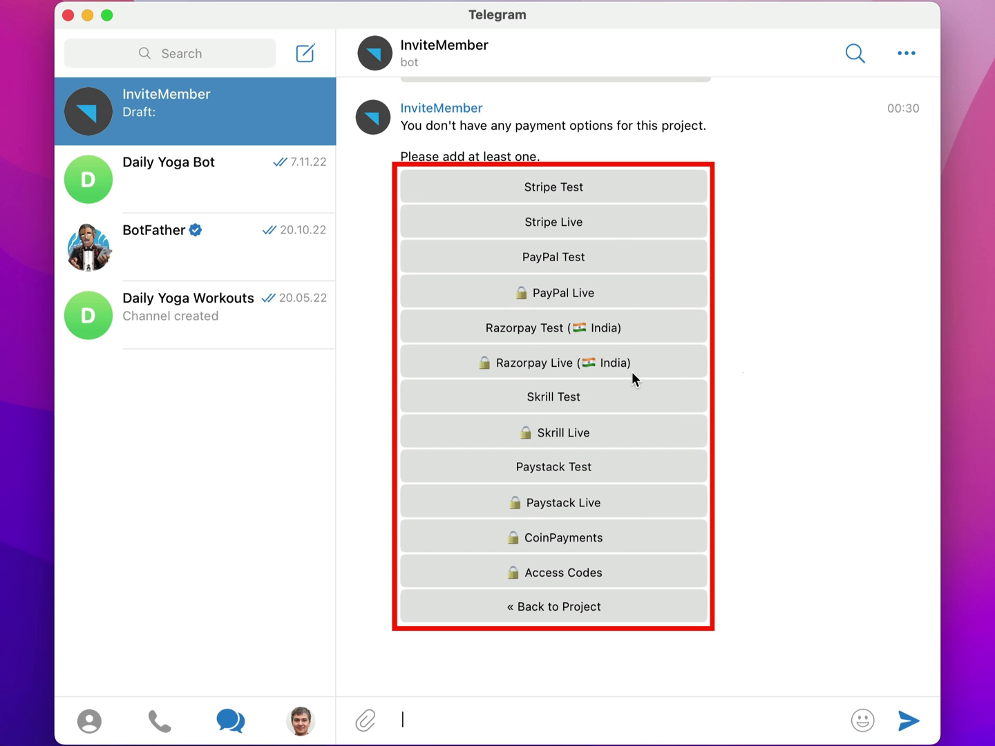
left_click(606, 187)
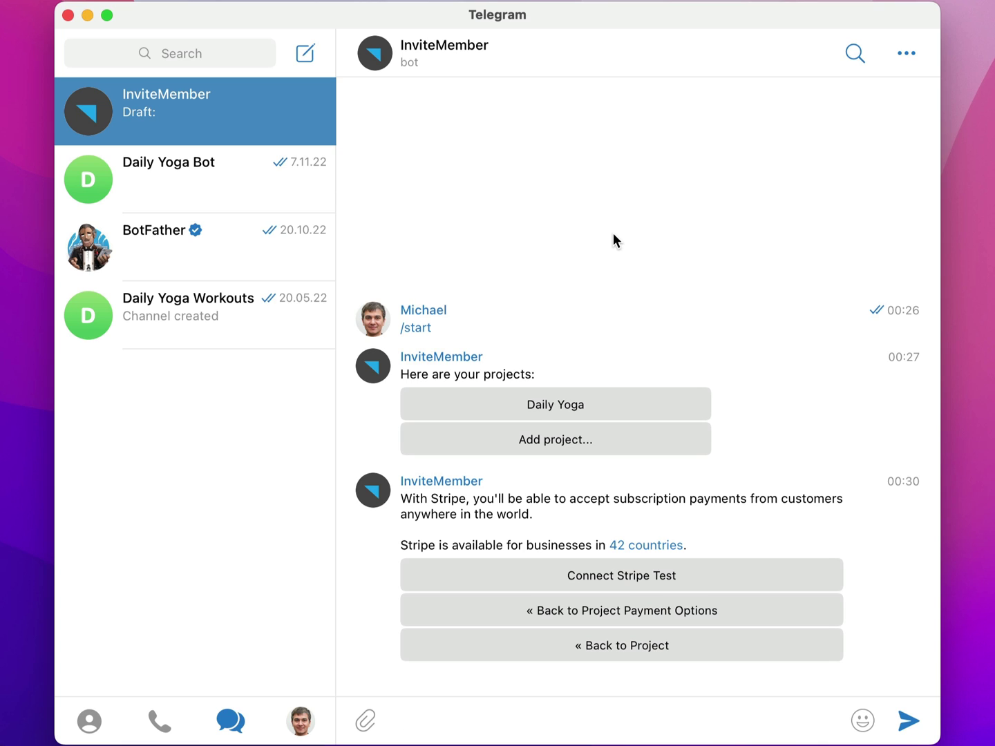
left_click(636, 573)
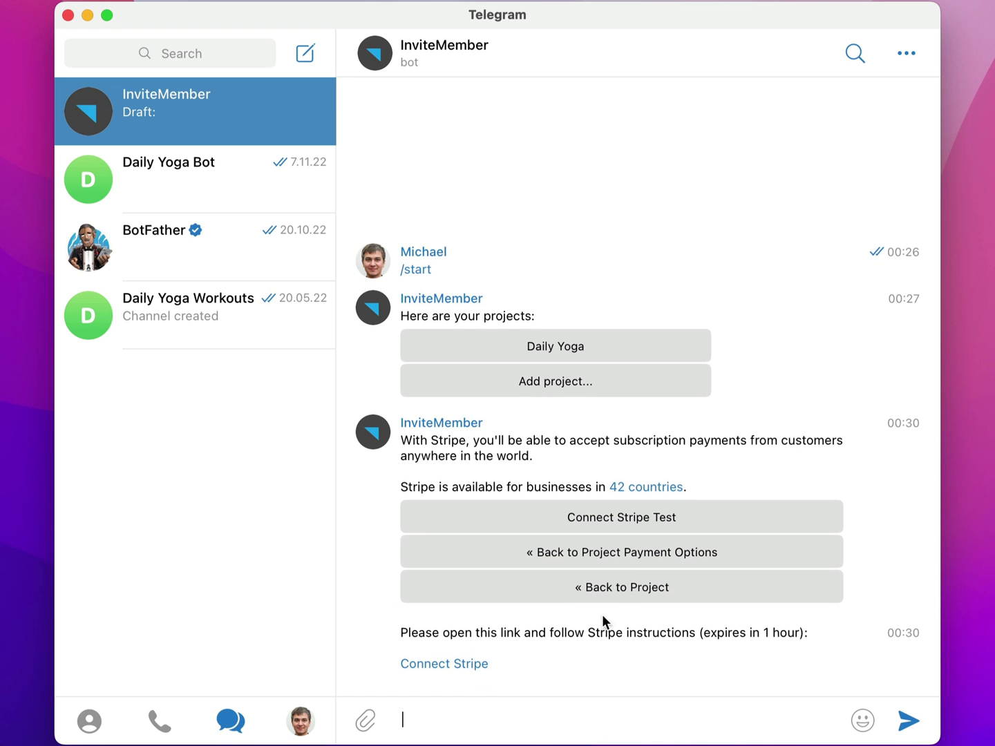
Enable authenticator-app two-step verification and save the backup code as stripe_backup_code.txt
left_click(474, 667)
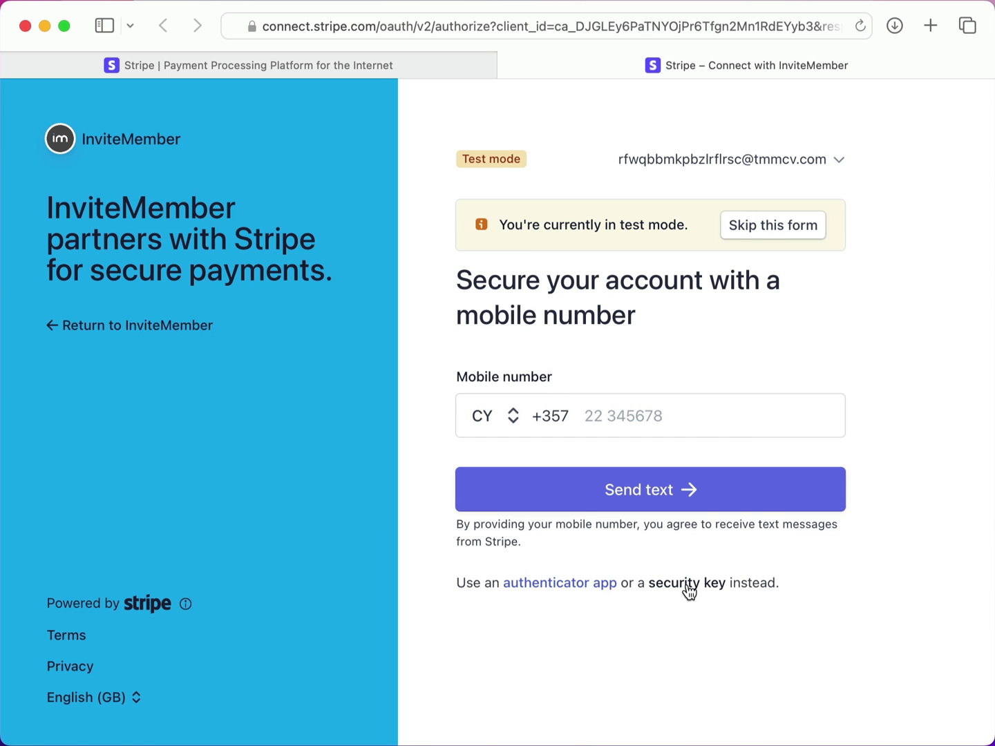
left_click(569, 586)
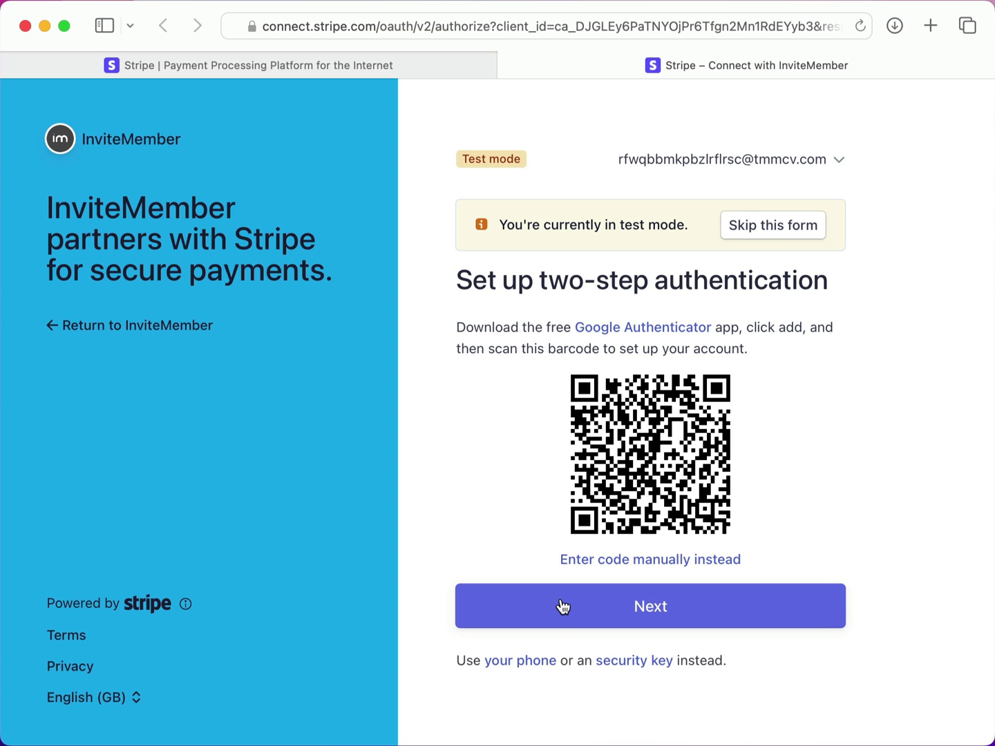
left_click(562, 606)
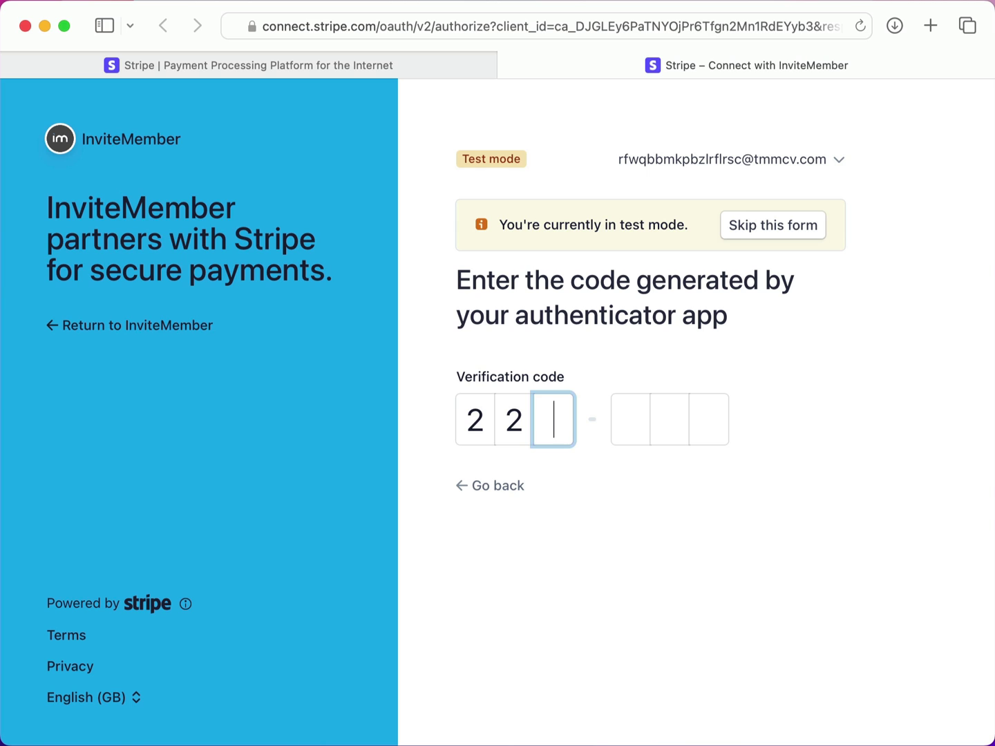
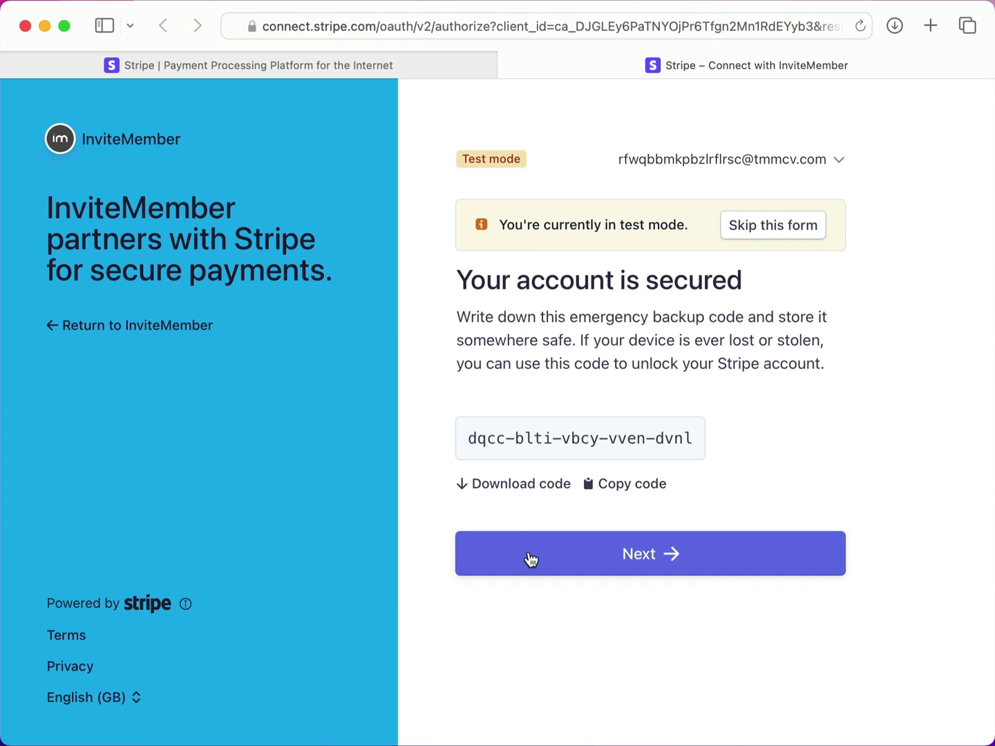
left_click(526, 487)
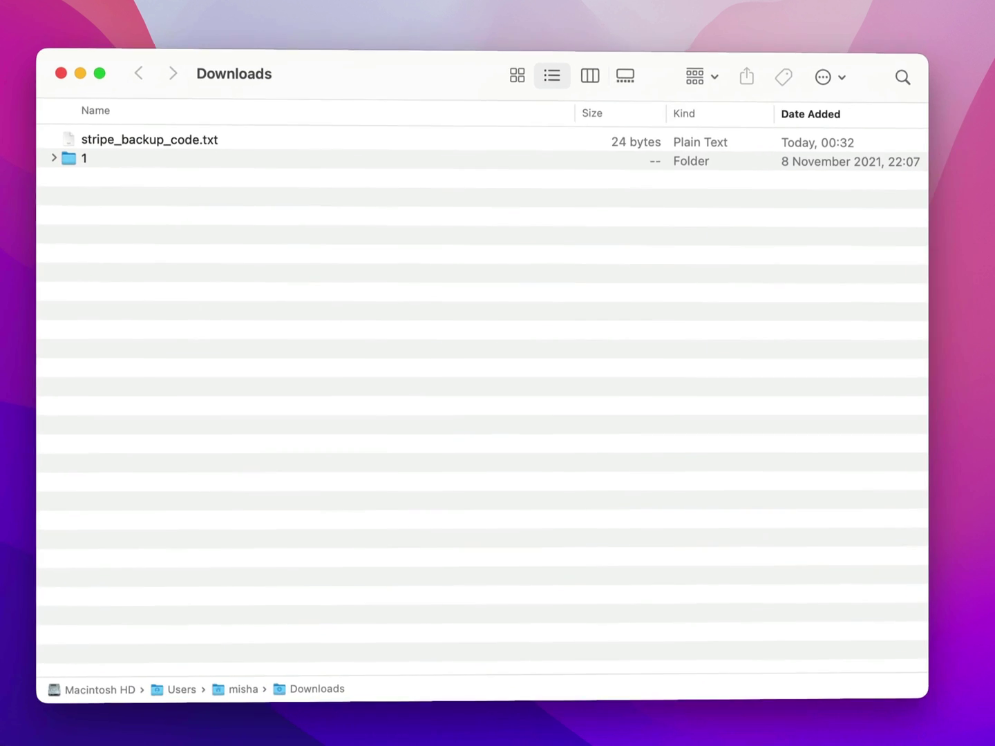
left_click(158, 135)
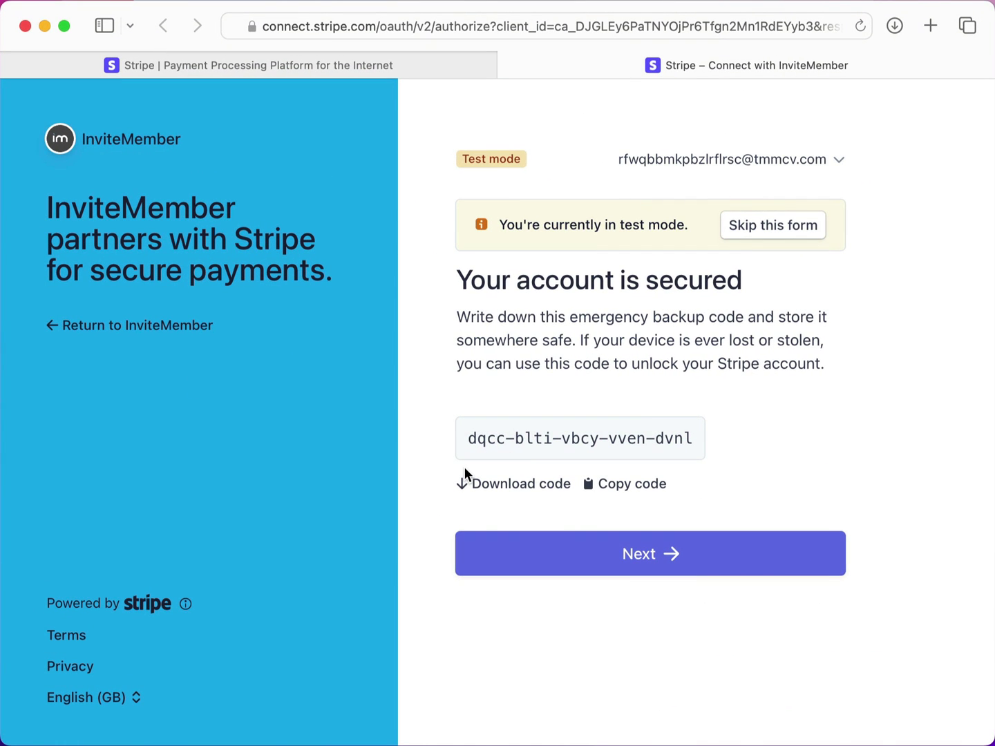
Connect the existing Unnamed test account, keeping Cyprus and Sole proprietor as business details
left_click(601, 550)
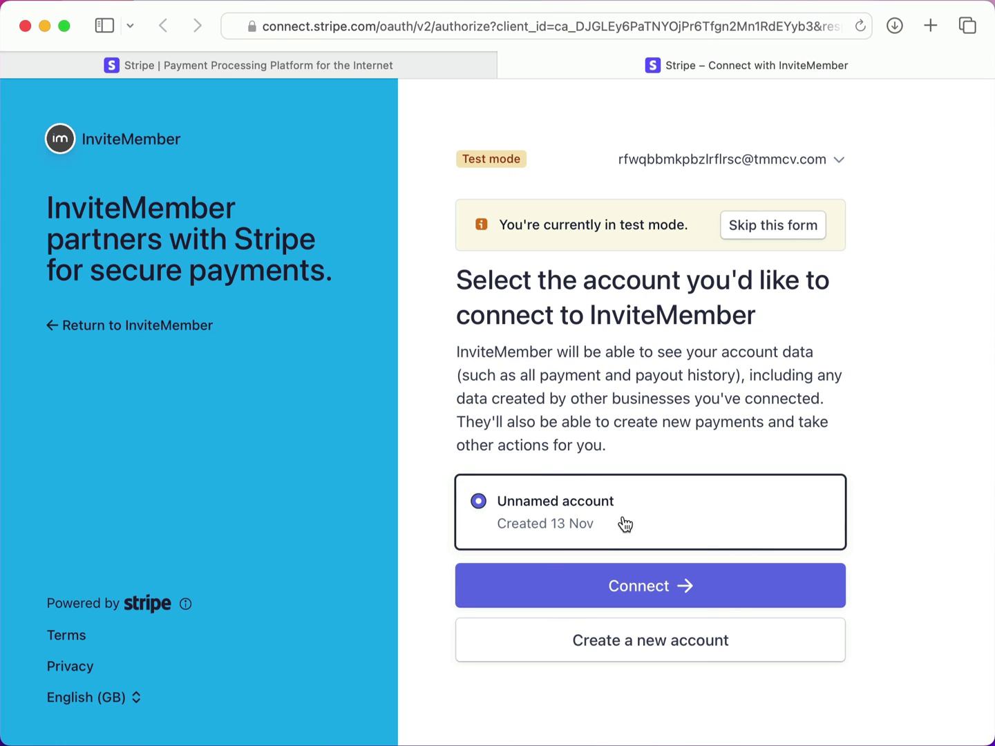
left_click(657, 584)
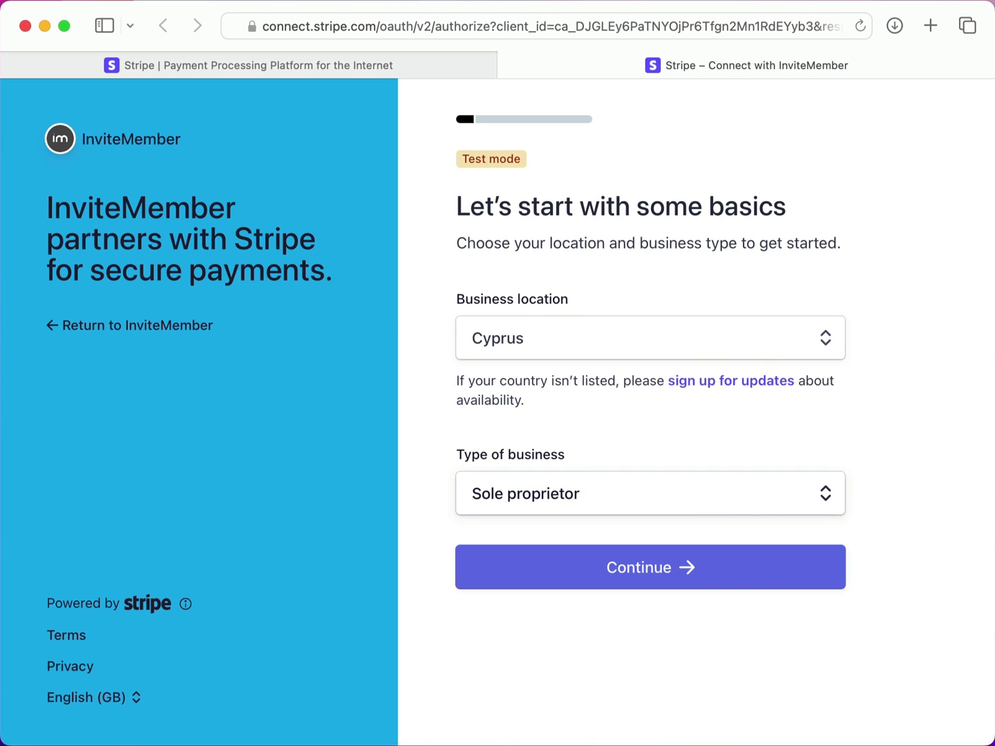
left_click(683, 571)
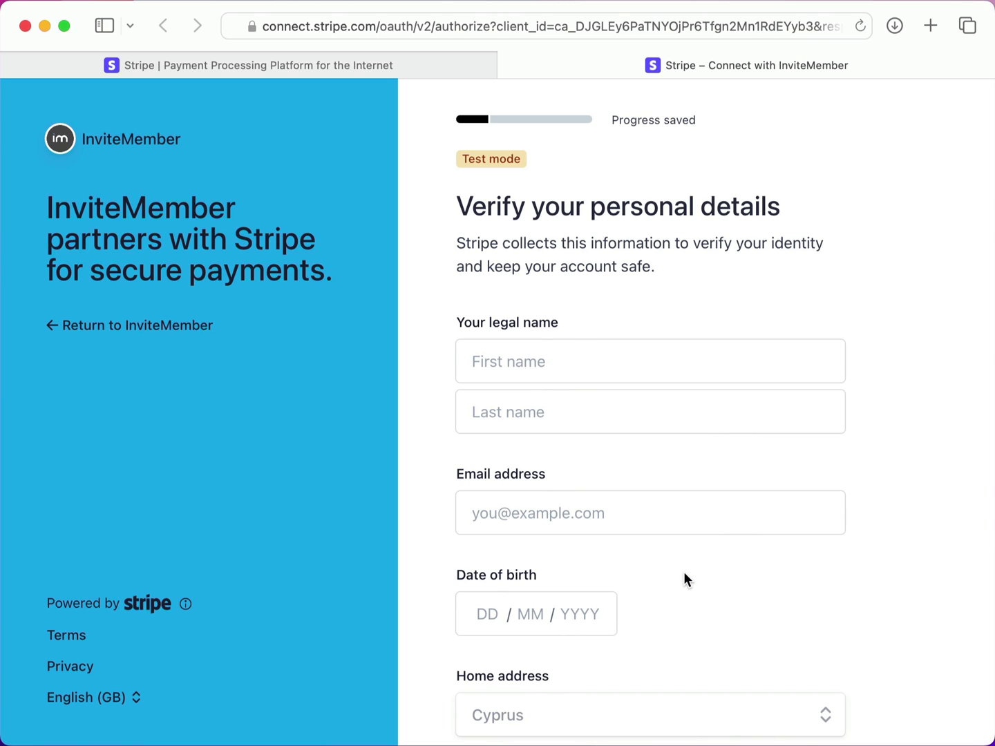
Enter the legal first and last name, email address and date of birth
left_click(612, 364)
key("Tab")
left_click(588, 510)
type("example@gmail.com")
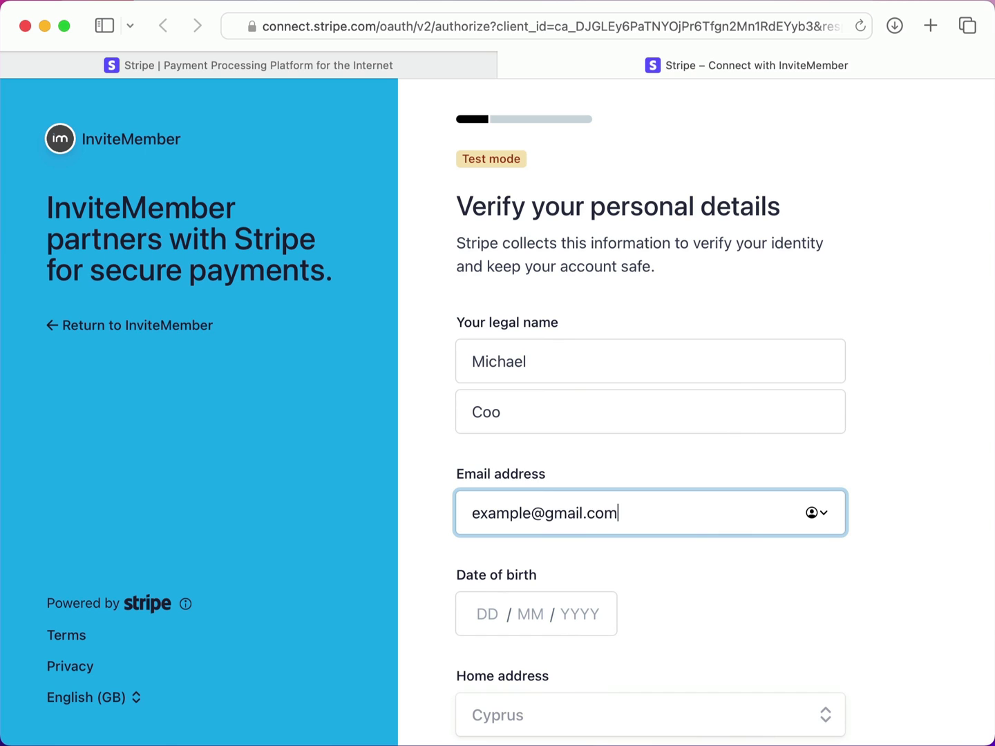
left_click(483, 613)
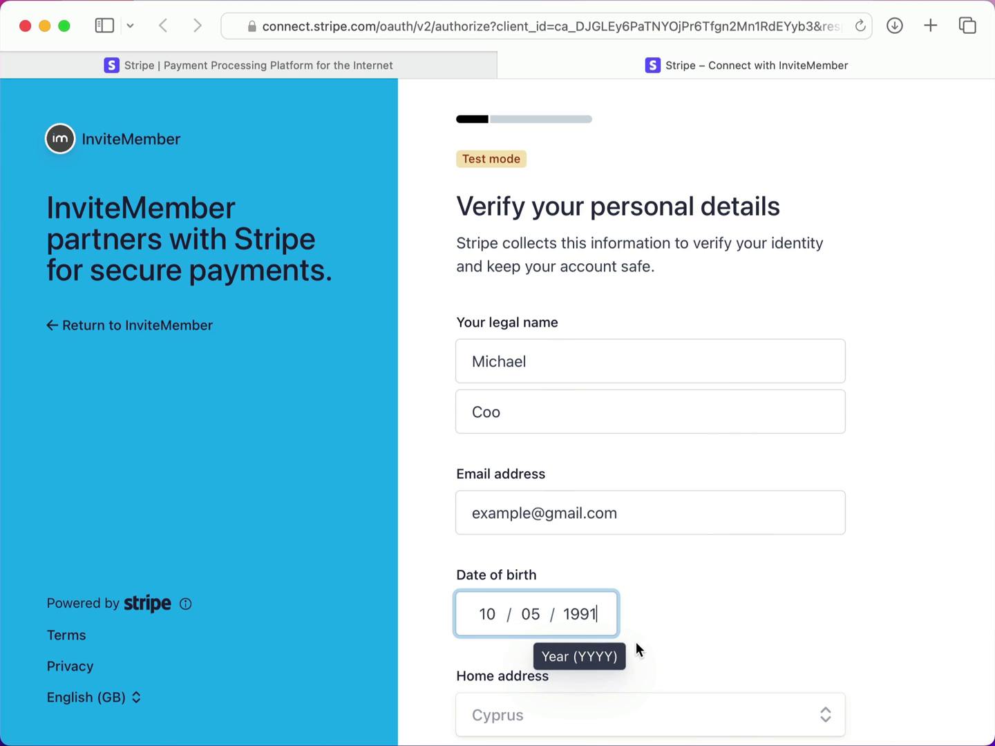
Fill in the home address street line and city
scroll(637, 650, "down", 6)
key("Tab")
left_click(587, 506)
type("Limassol")
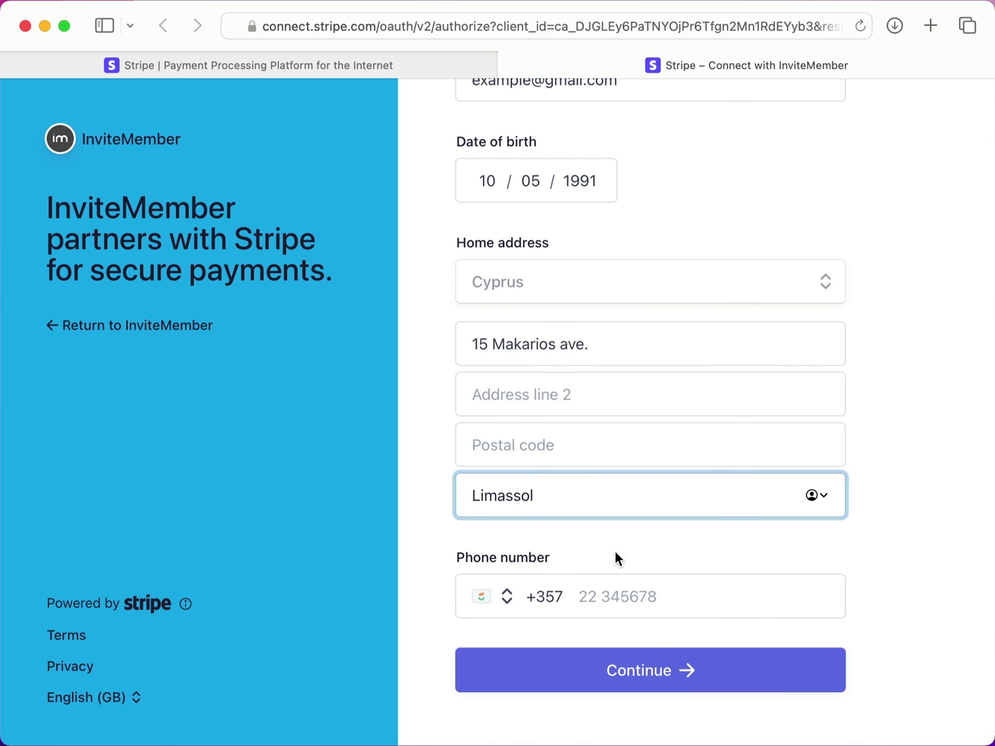
left_click(635, 596)
Submit the phone number with the personal details, then choose Health and beauty spas as industry
type("22345671")
left_click(643, 670)
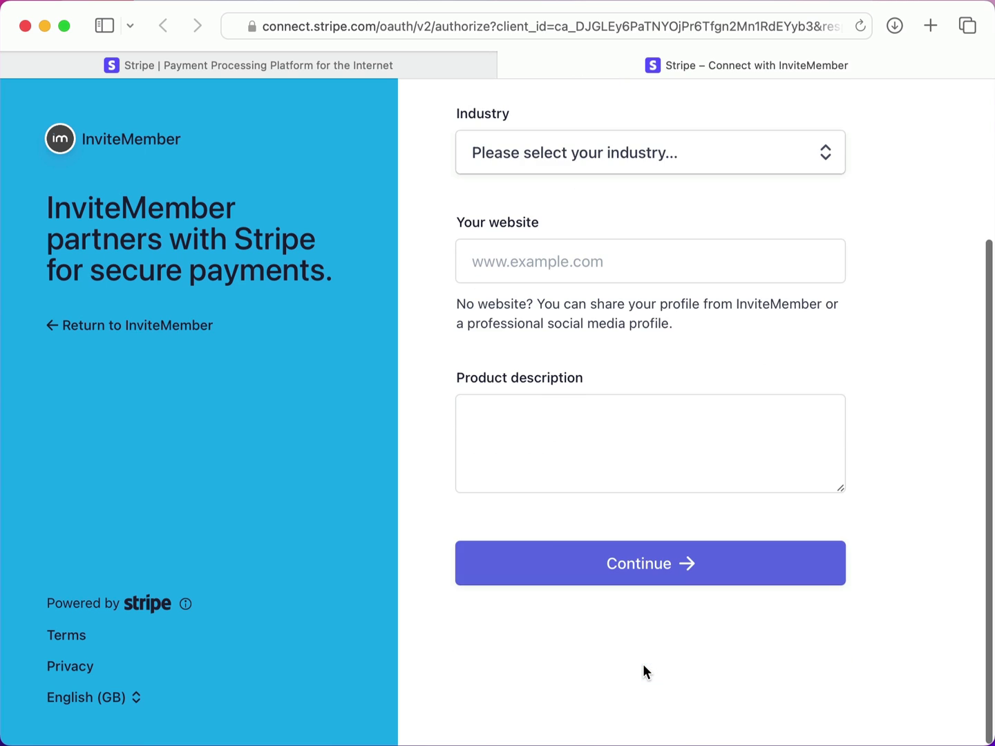
left_click(576, 160)
scroll(584, 294, "down", 4)
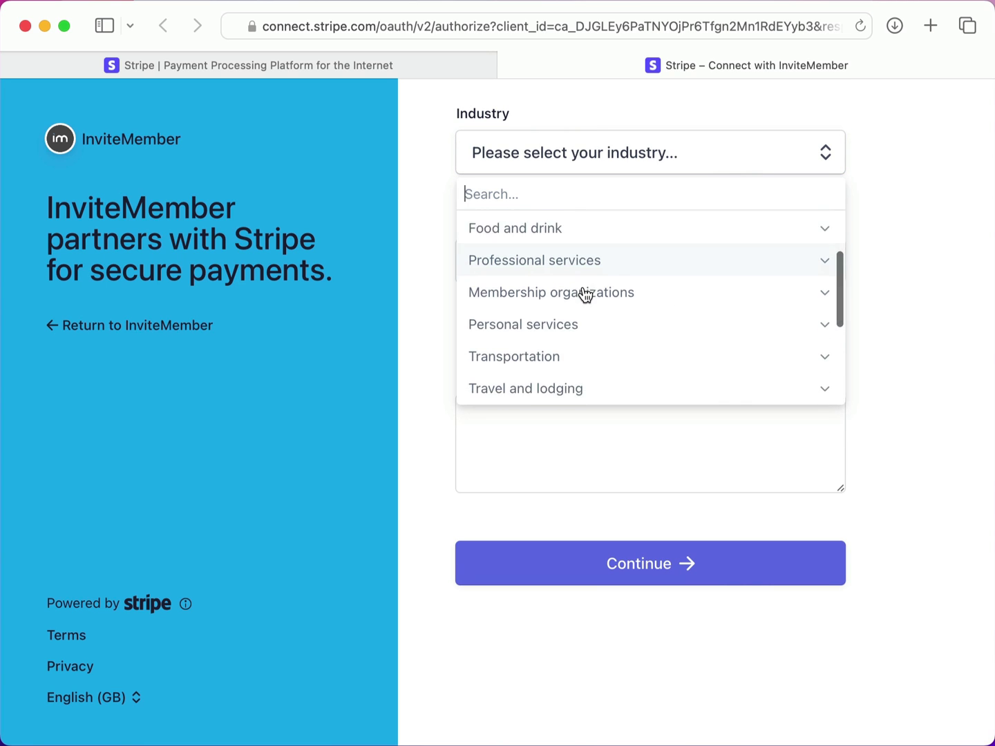
left_click(572, 295)
scroll(587, 294, "down", 2)
left_click(600, 289)
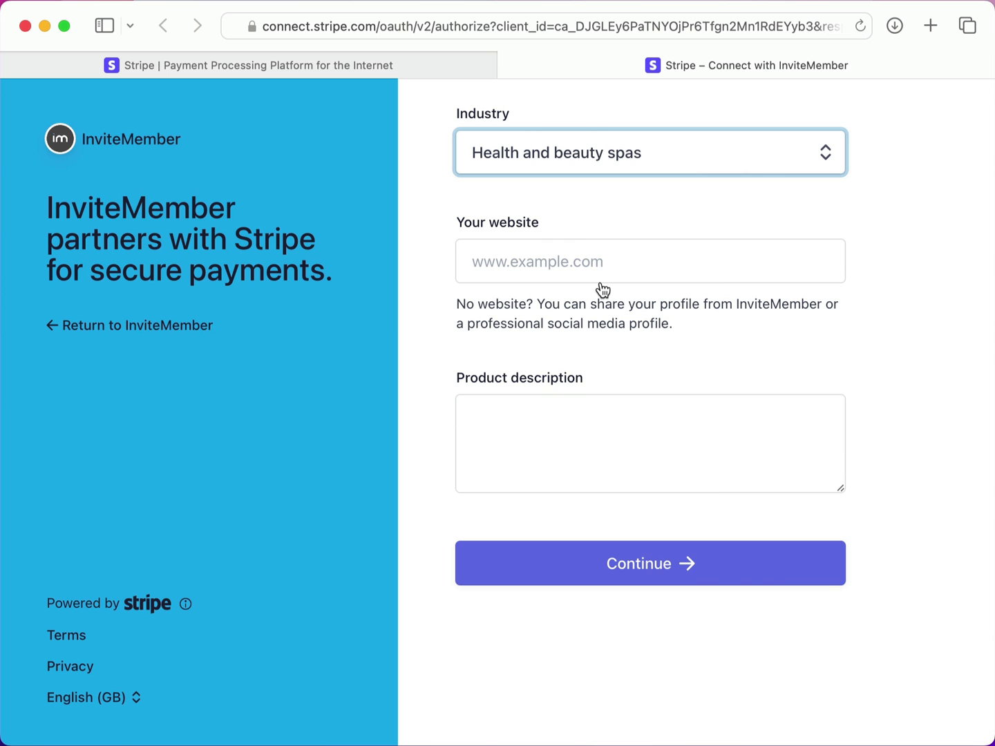
Use the bot's Telegram link as website and 'Daily Yoga workouts' as product description, then submit
left_click(599, 261)
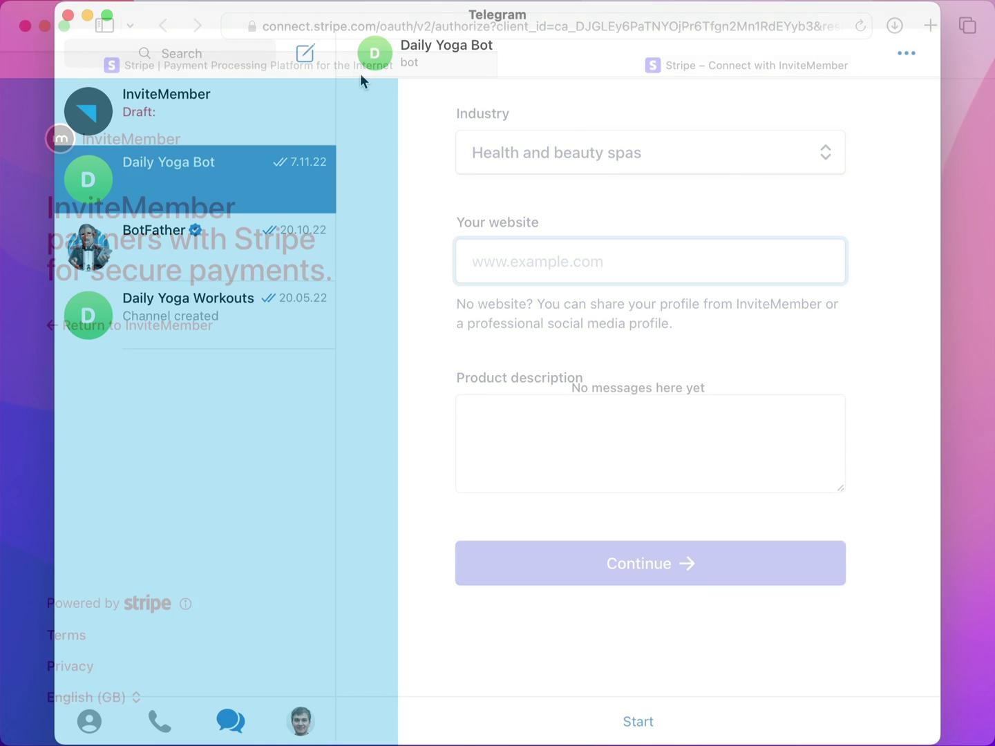
left_click(362, 62)
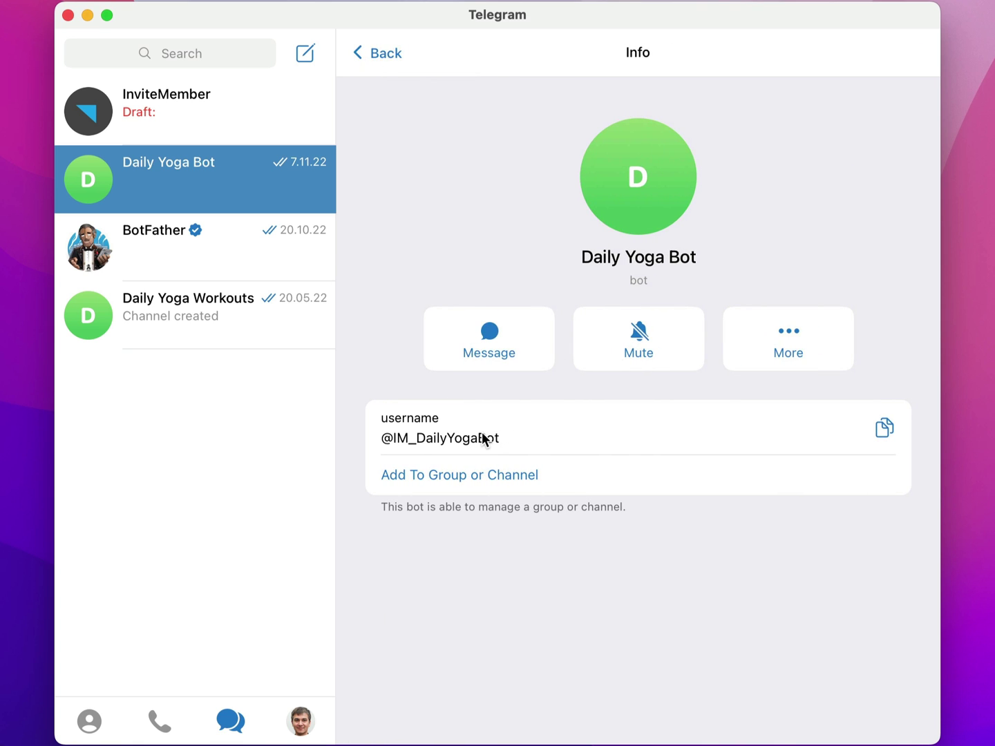
left_click(881, 429)
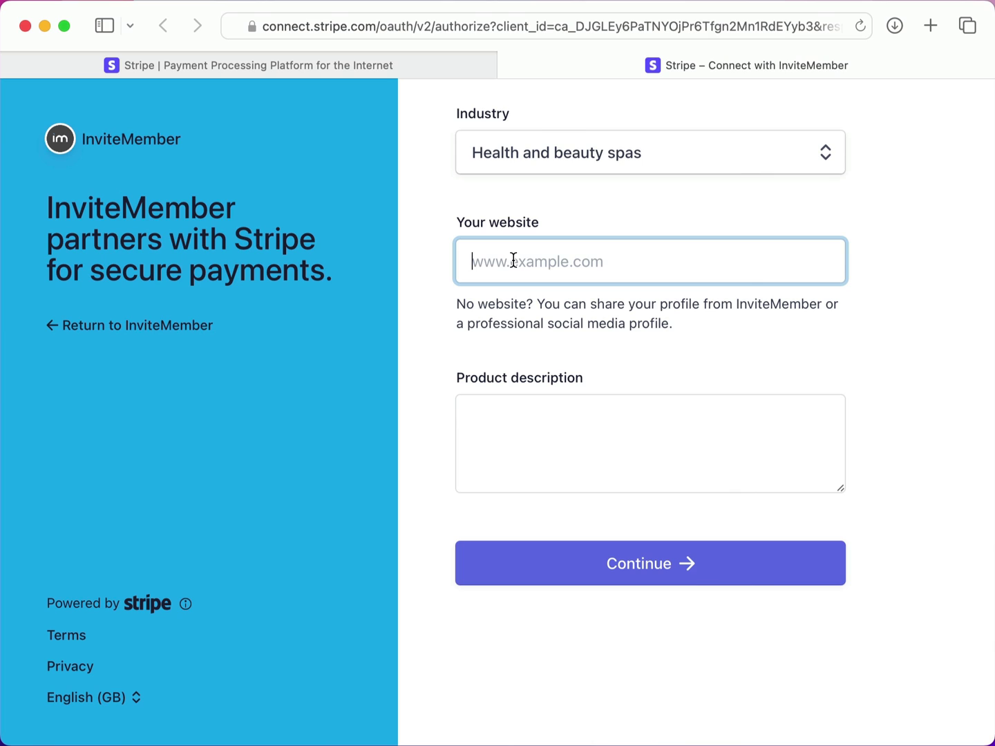
key("super+v")
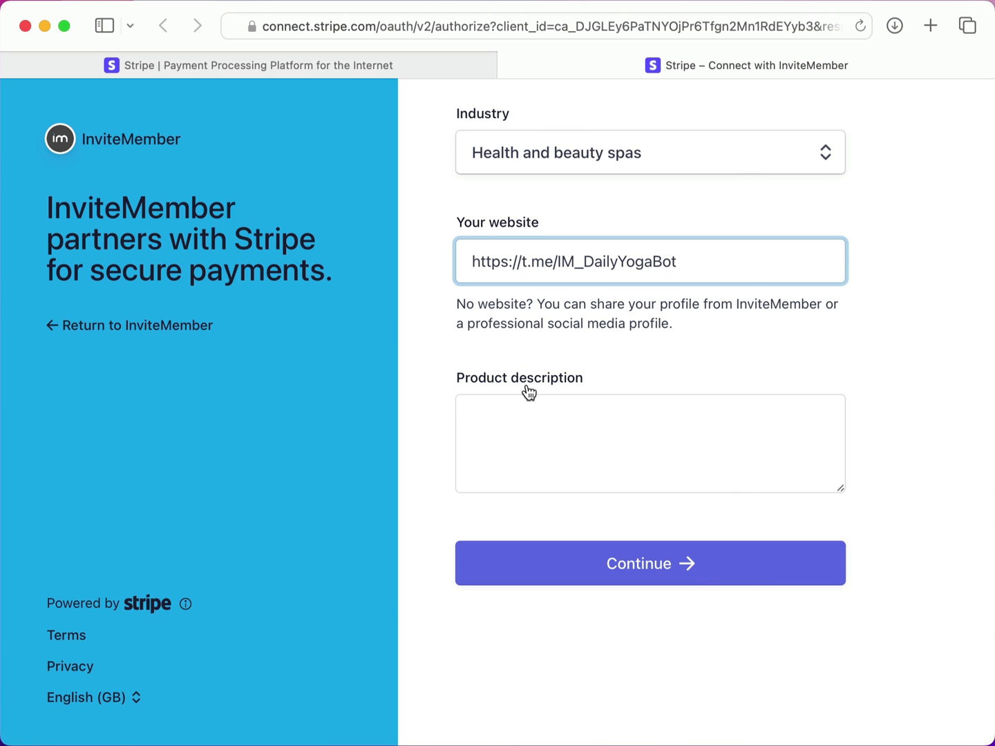
left_click(526, 443)
type("Daily Yoga workouts")
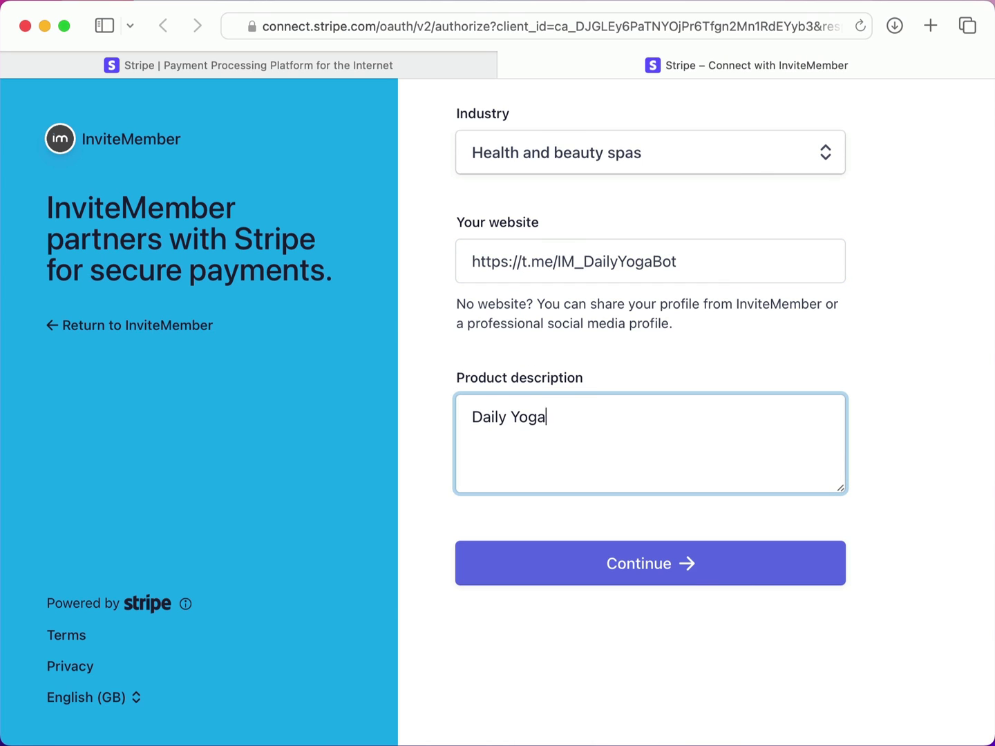
left_click(592, 569)
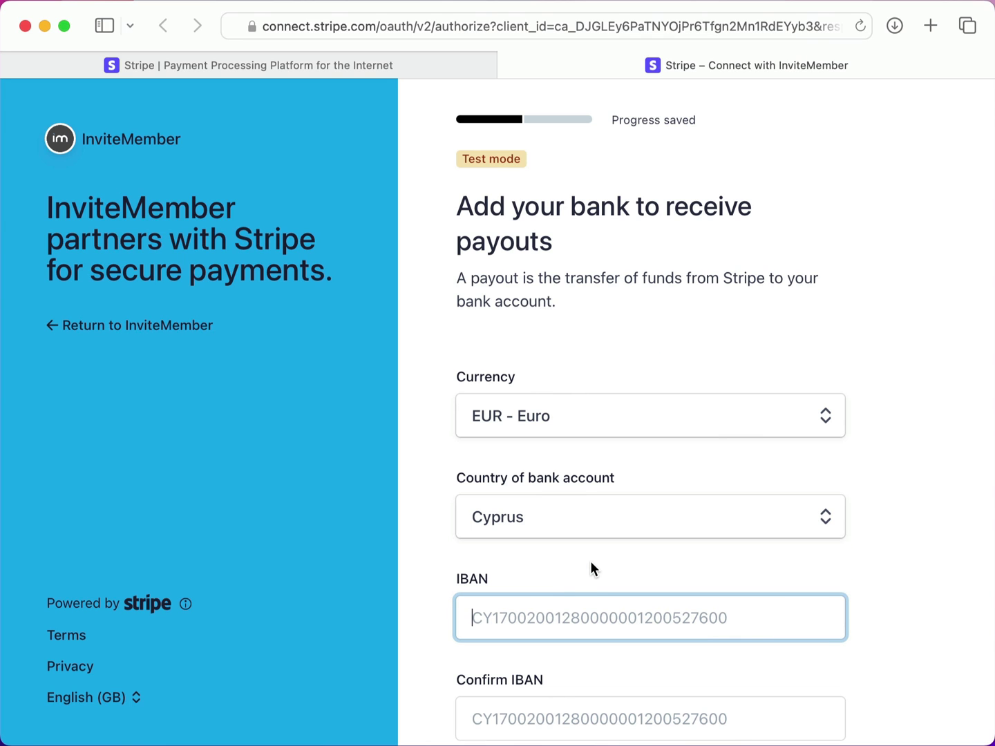
Enter and confirm the euro Cyprus bank account IBAN for payouts
scroll(590, 560, "down", 5)
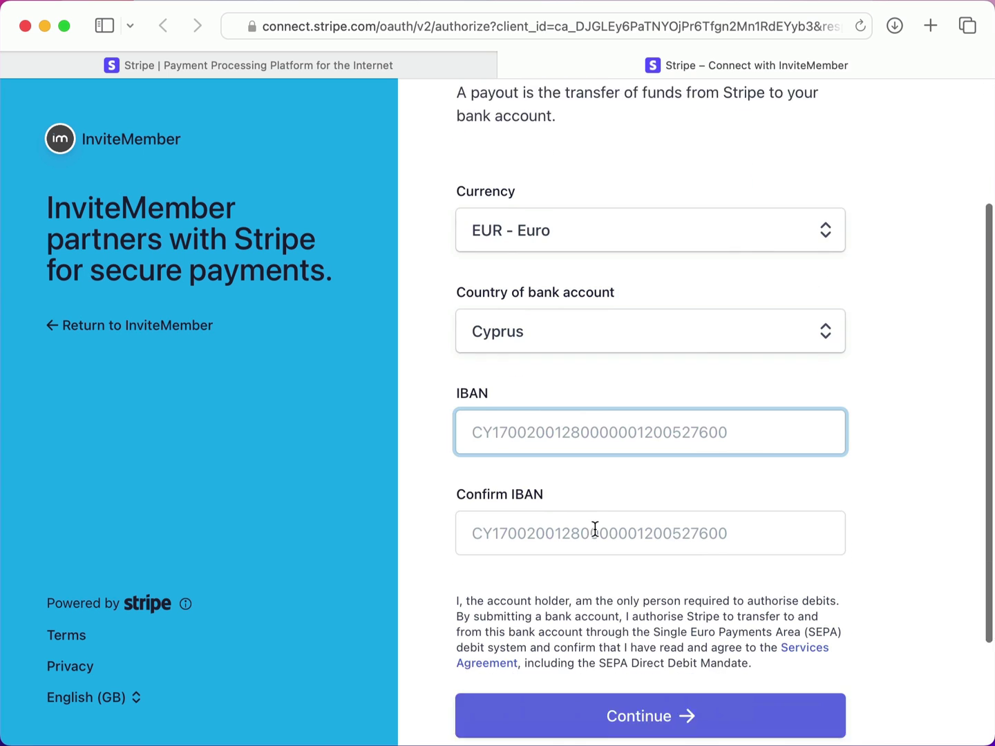
left_click(563, 356)
key("super+v")
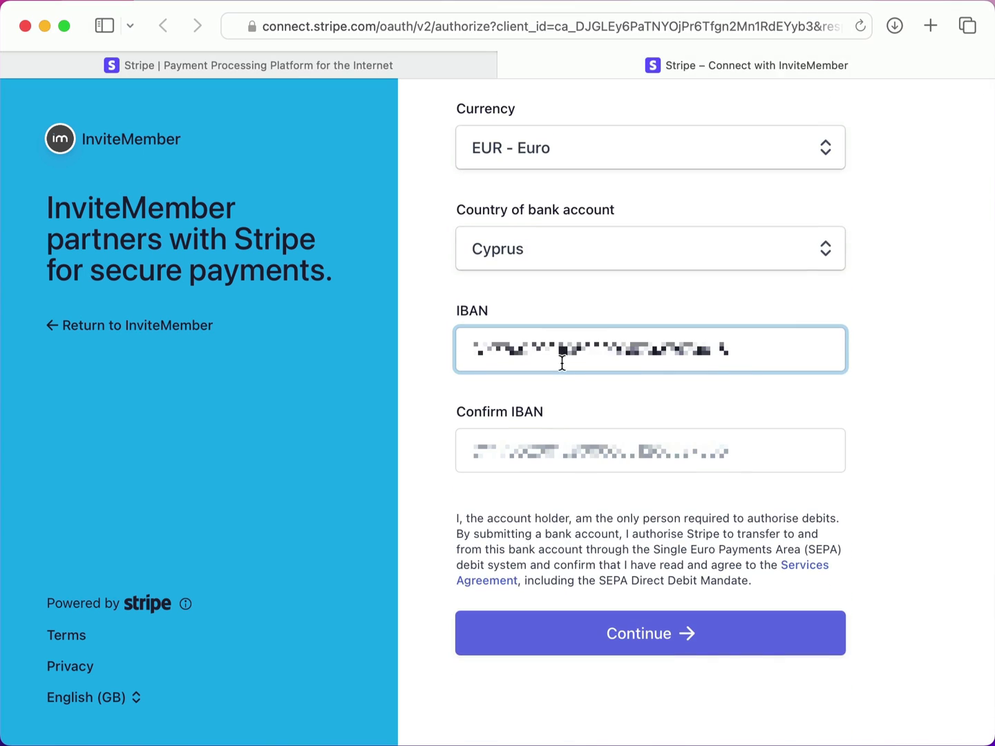
left_click(564, 451)
key("super+v")
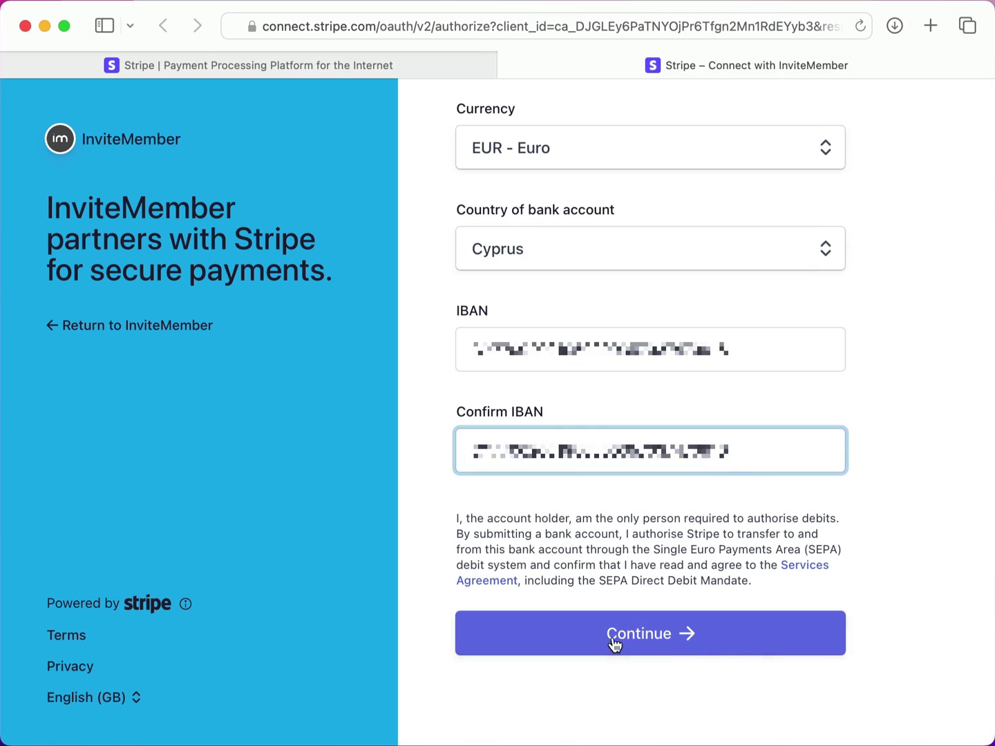
left_click(611, 636)
Set the statement descriptor to Daily-Yoga and the shortened descriptor to Yoga
type("Daily")
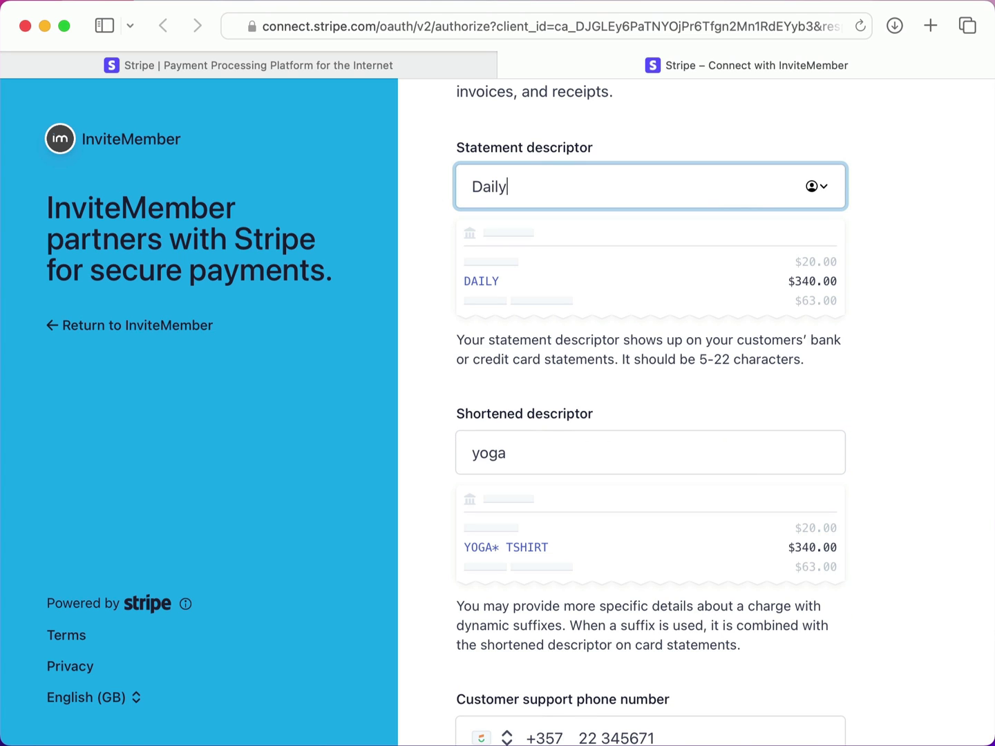
type("Y")
key("BackSpace")
type("-Yoga")
double_click(492, 444)
type("Yoga")
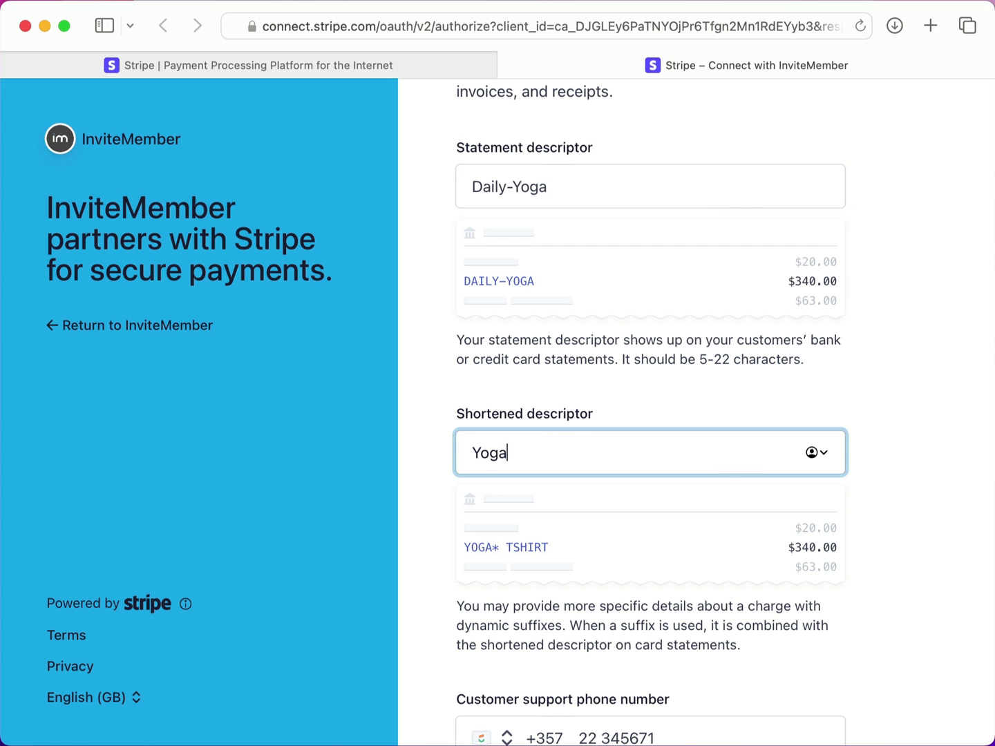
scroll(476, 422, "down", 5)
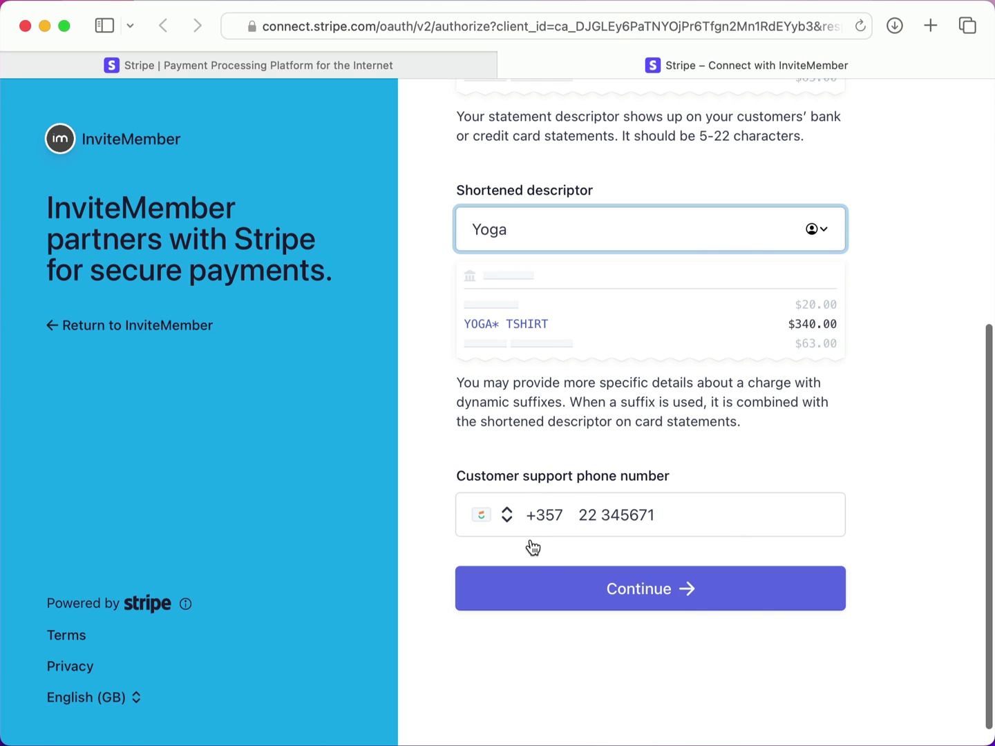
left_click(539, 593)
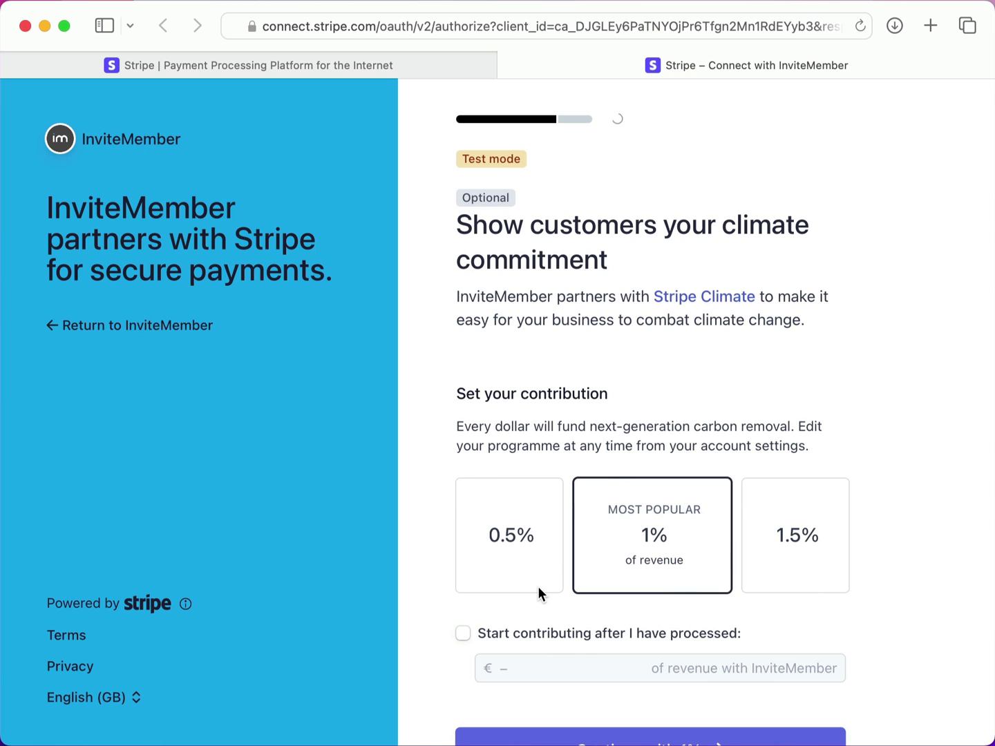
Decline the optional climate contribution
scroll(538, 586, "down", 2)
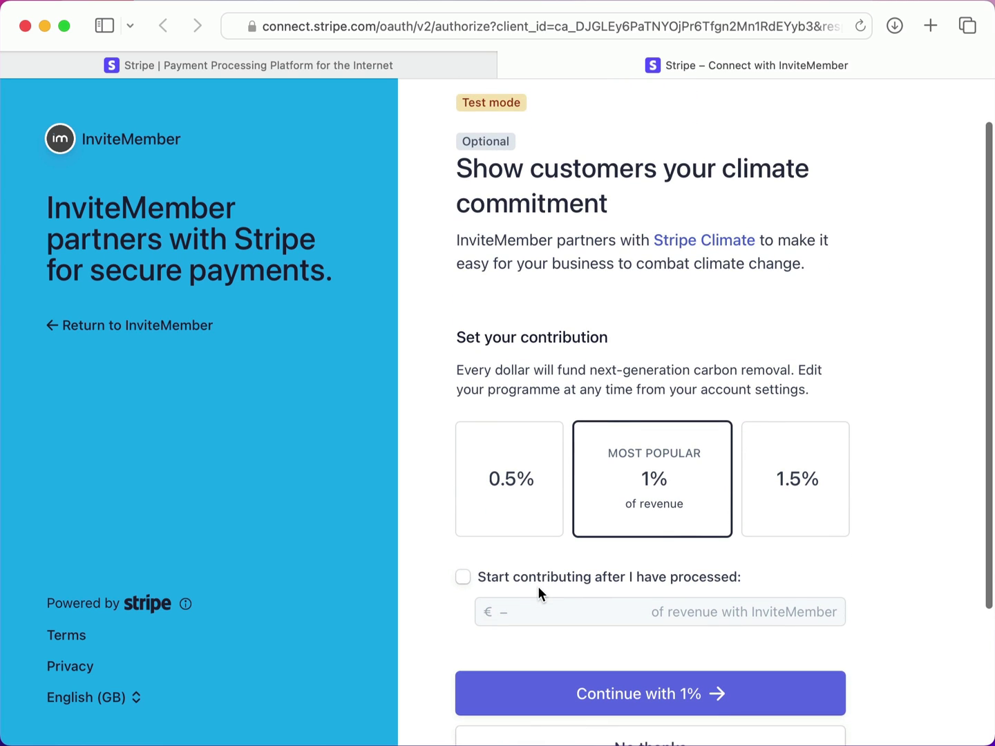
scroll(538, 586, "down", 3)
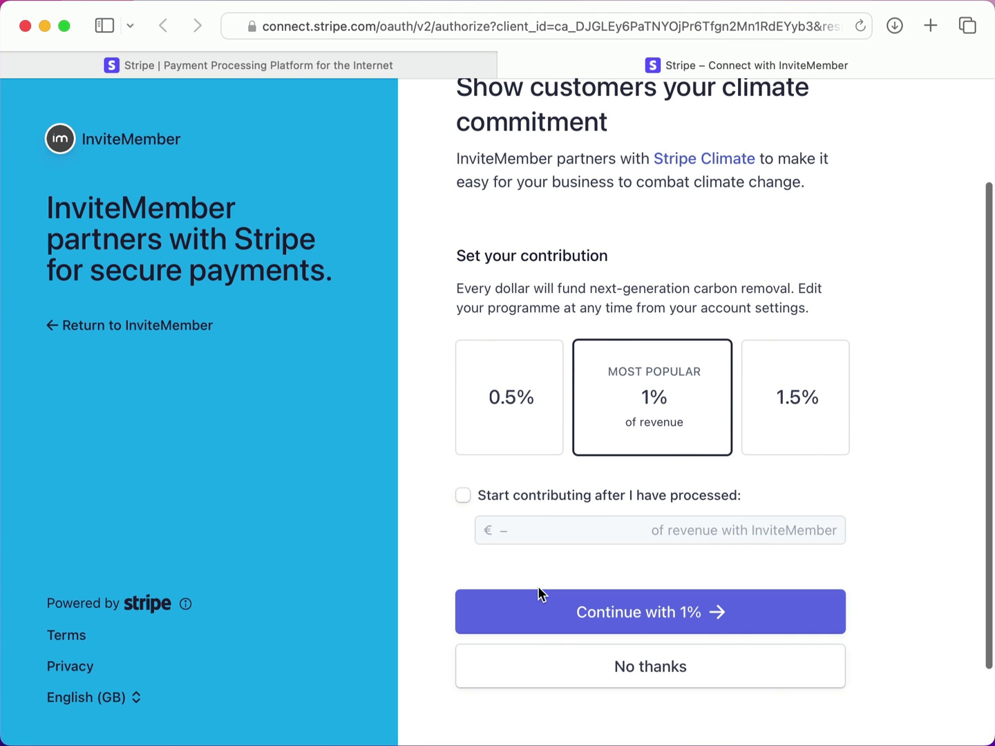
scroll(539, 593, "down", 2)
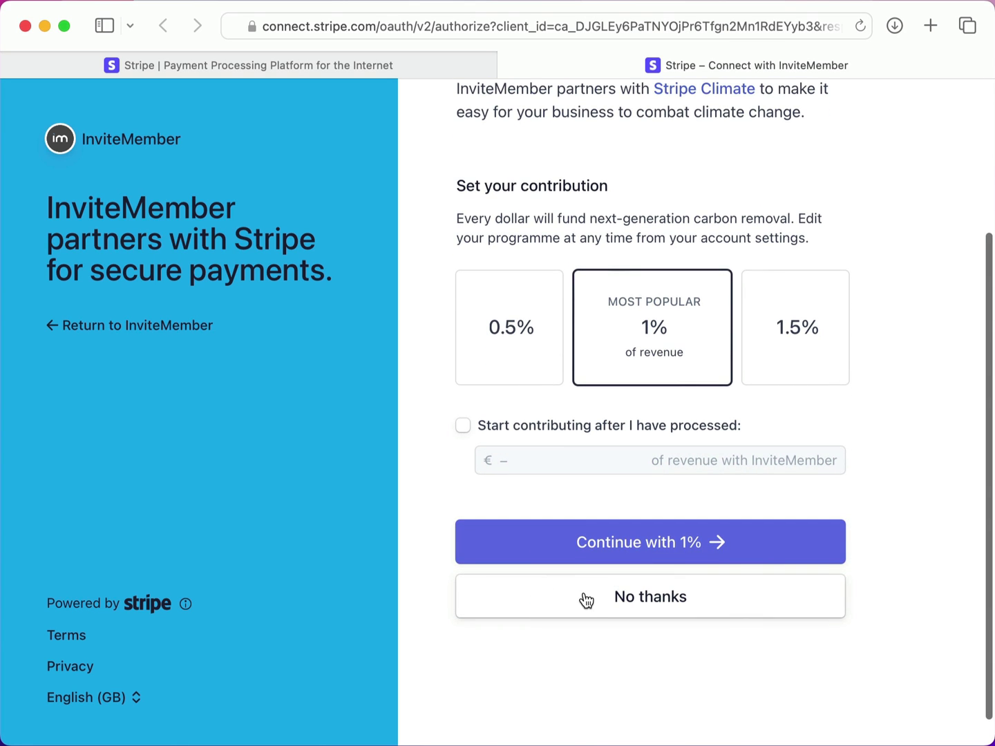
left_click(591, 600)
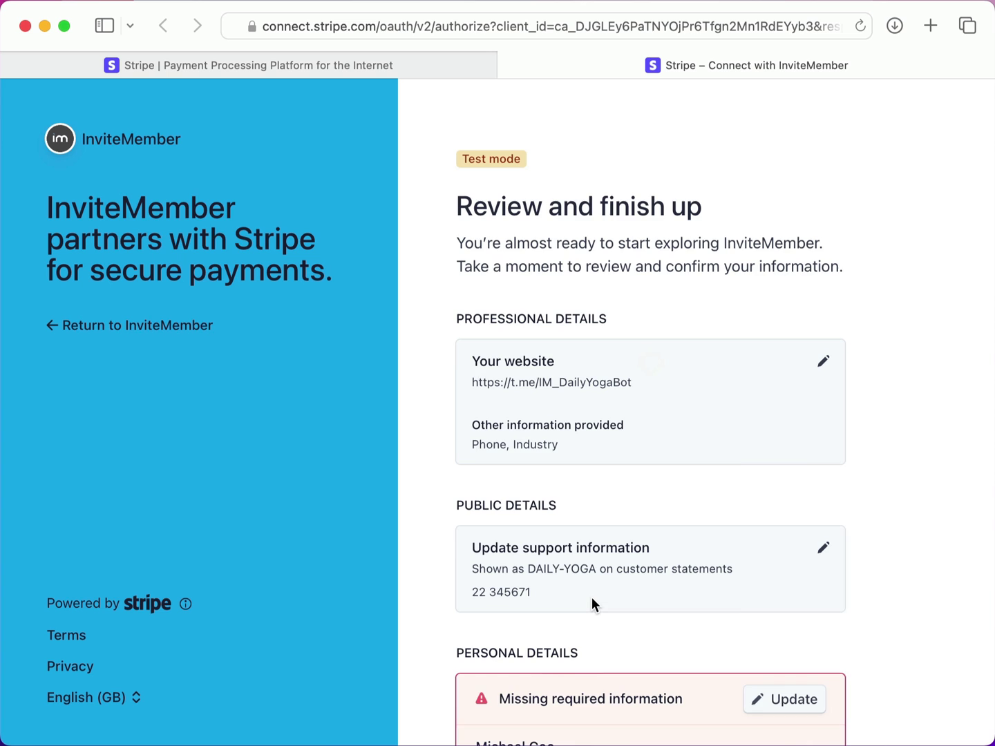
Add the missing postal code to the home address in Personal details
scroll(592, 603, "down", 2)
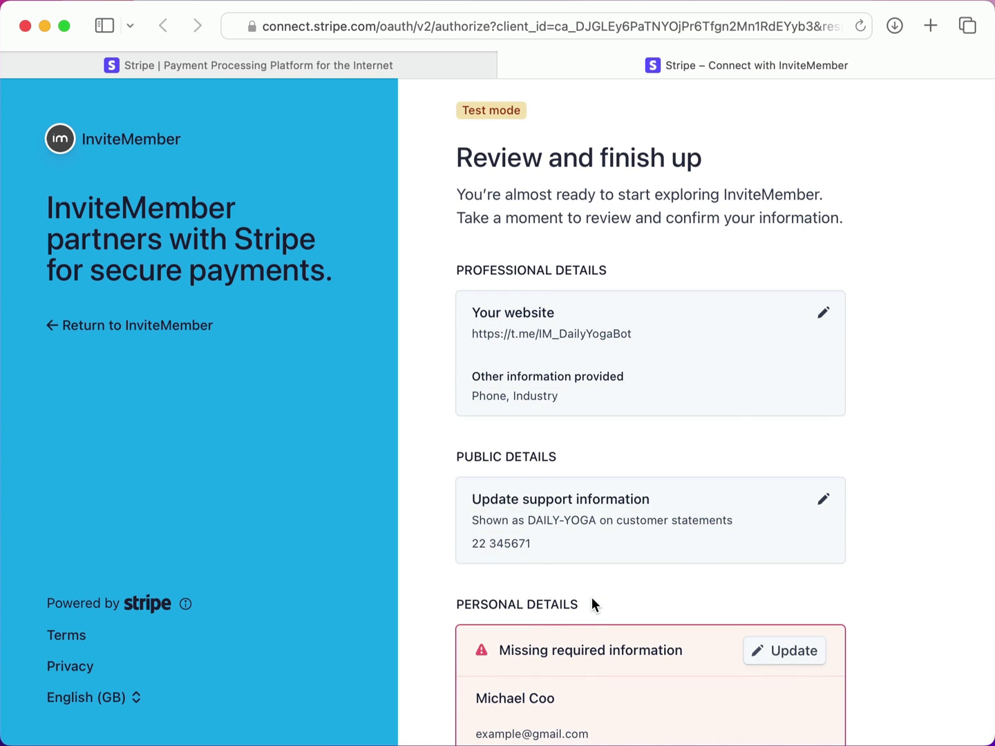
scroll(591, 605, "down", 8)
left_click(793, 328)
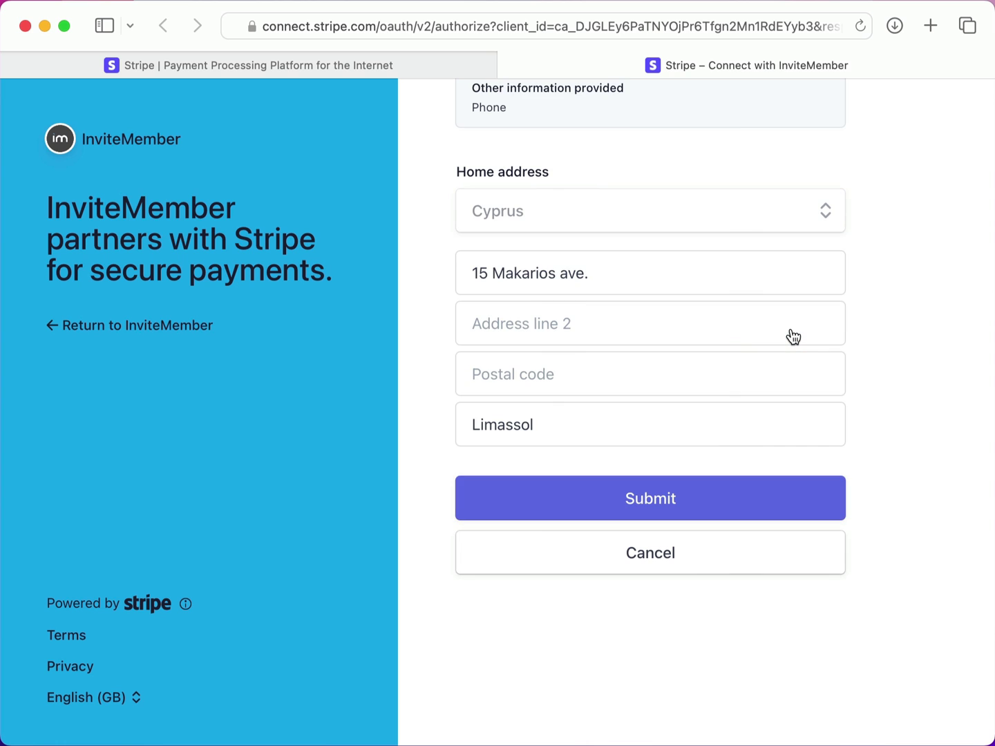
left_click(577, 376)
type("1203")
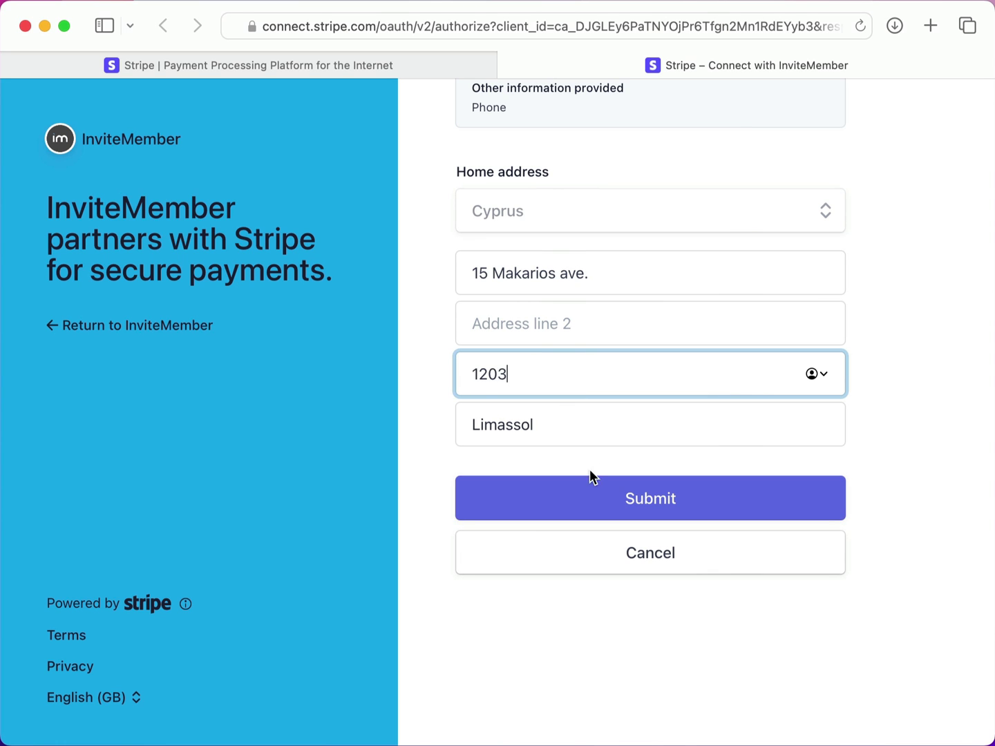
left_click(588, 482)
Submit the reviewed account information to Stripe
scroll(588, 483, "down", 14)
scroll(592, 491, "down", 3)
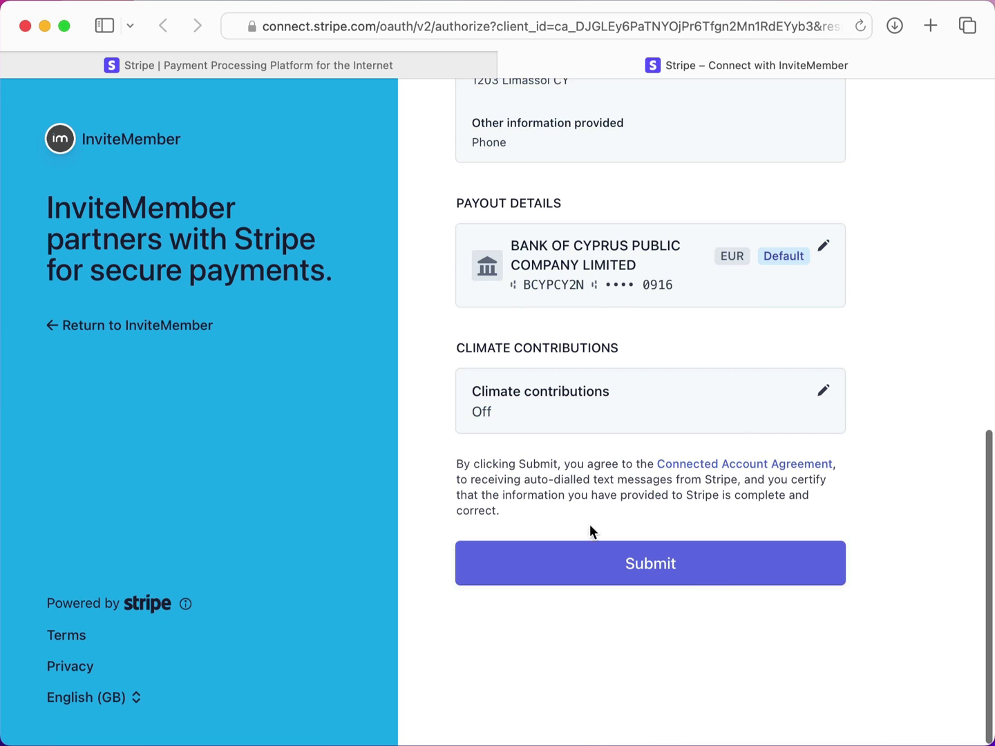
left_click(588, 570)
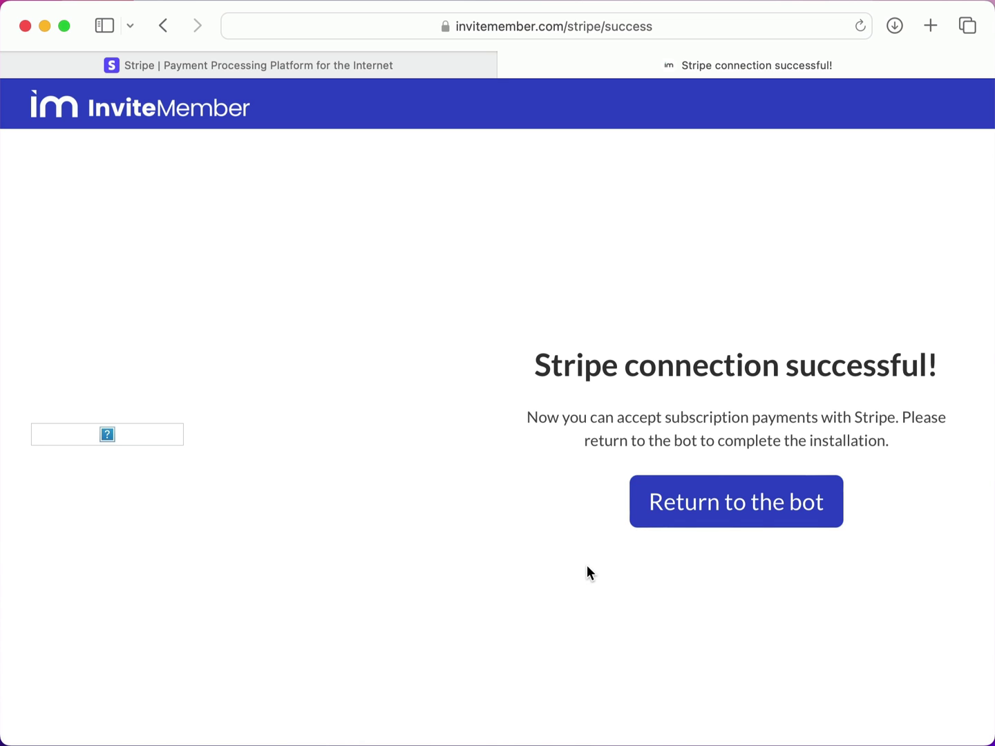
Return from the success page to the InviteMember bot, allowing Telegram to open
left_click(653, 505)
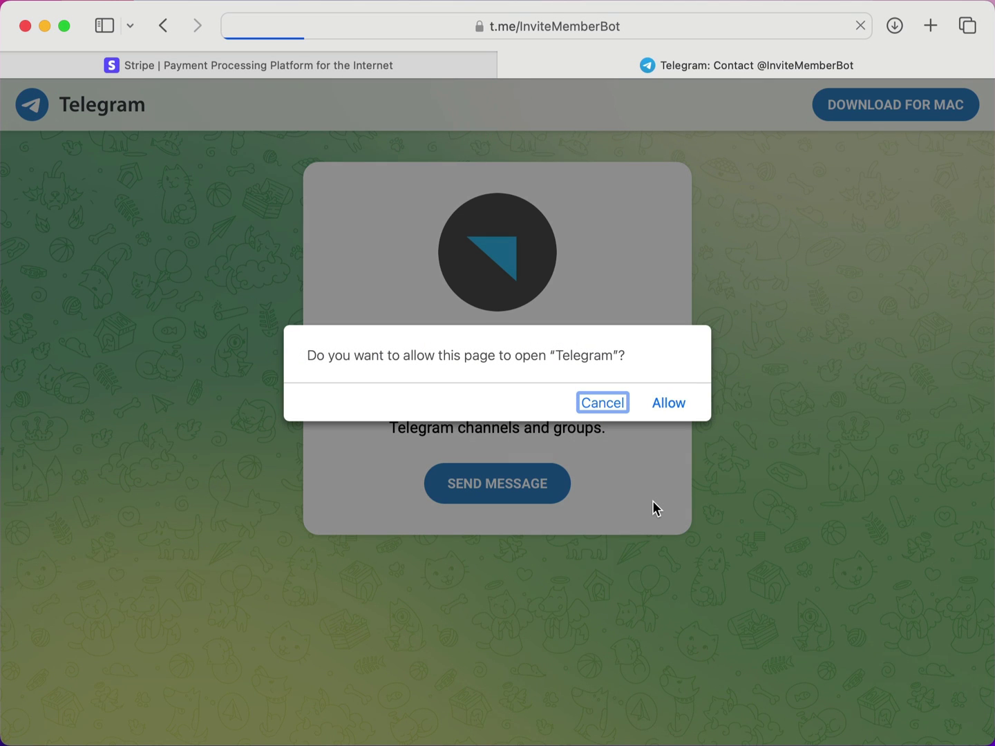
left_click(668, 404)
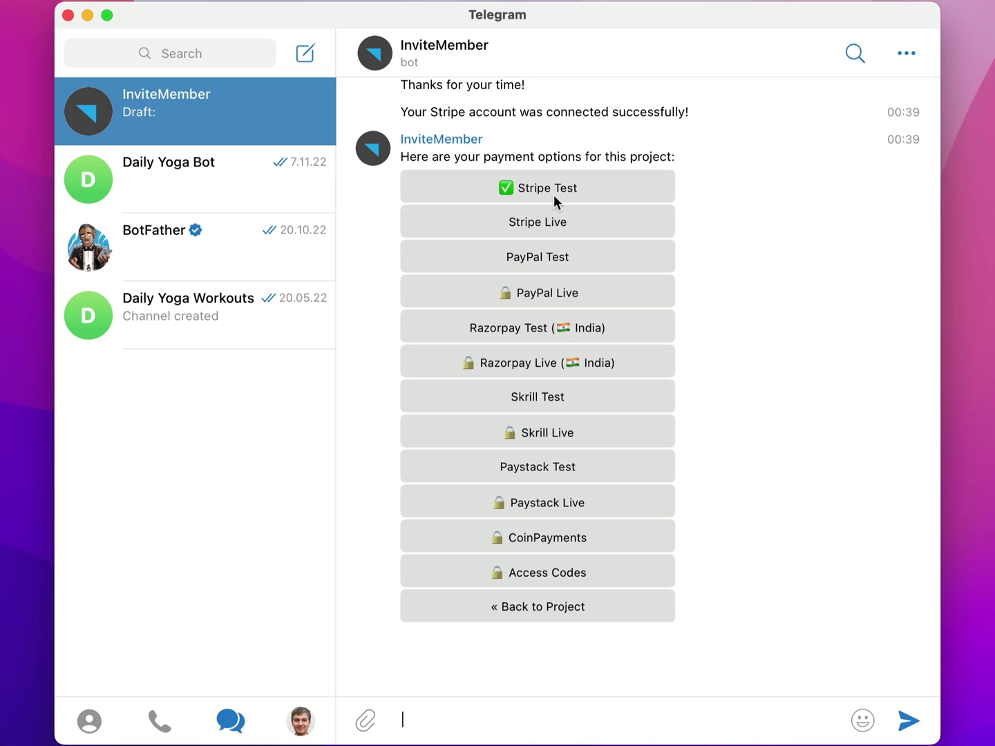
Open the Stripe Test details and reload the account's country and payment methods
left_click(611, 185)
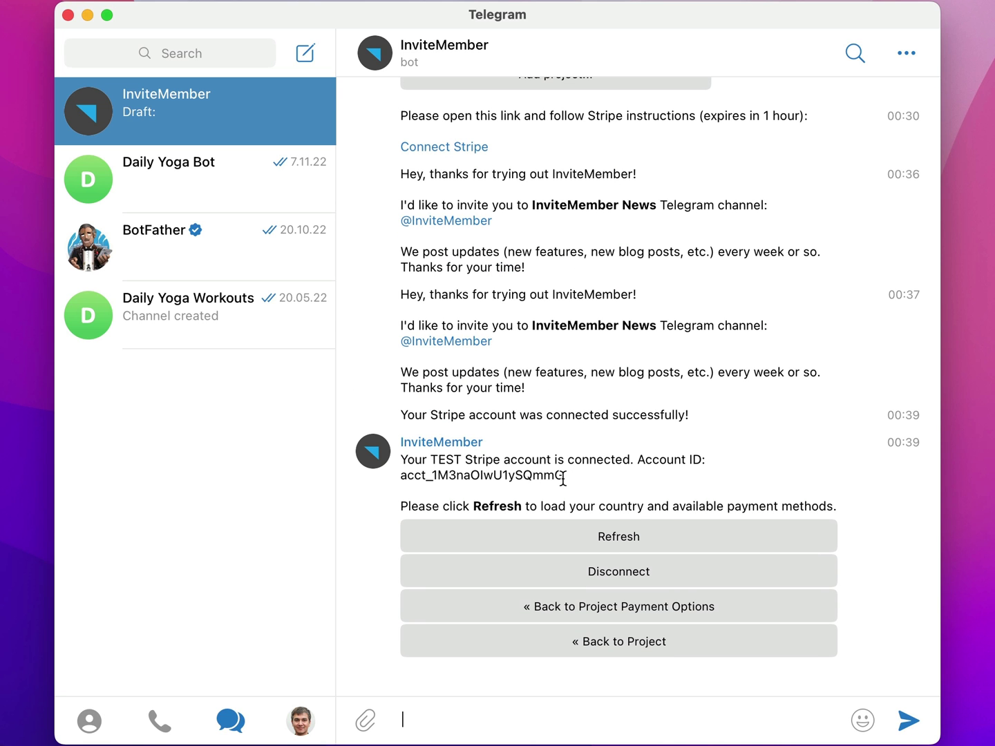
double_click(554, 476)
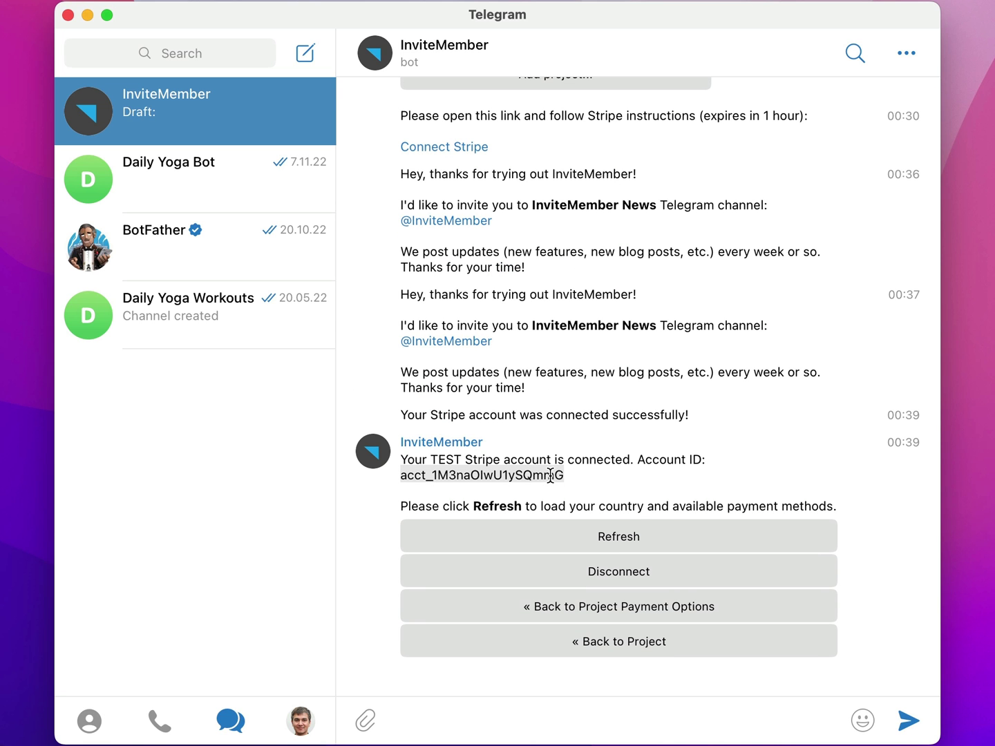
left_click(618, 537)
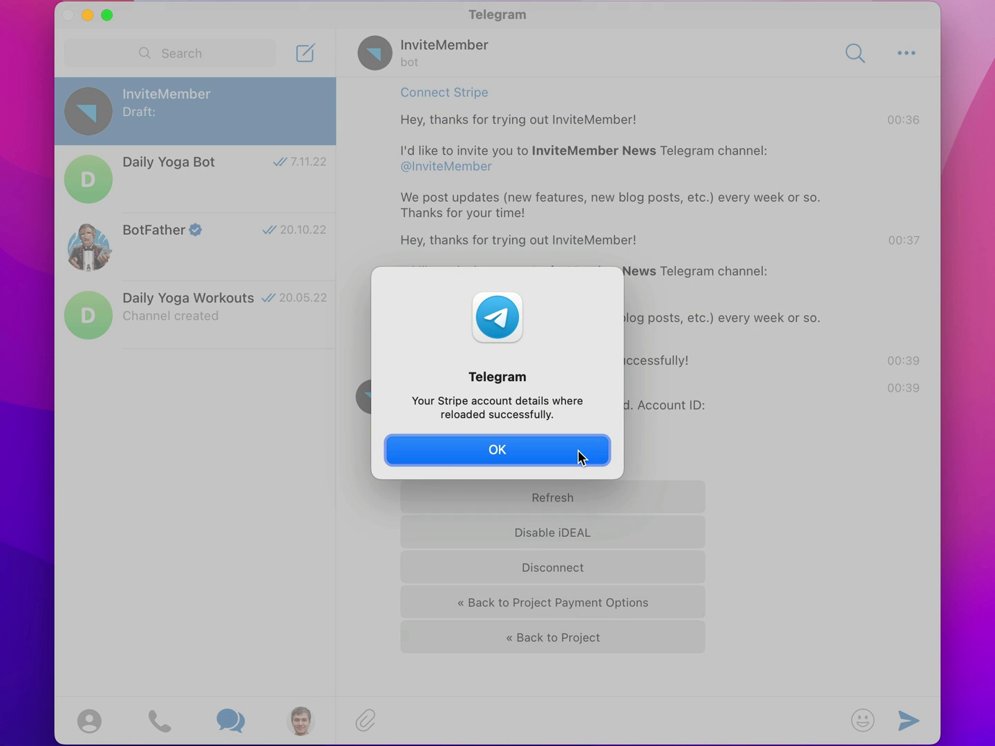
left_click(578, 450)
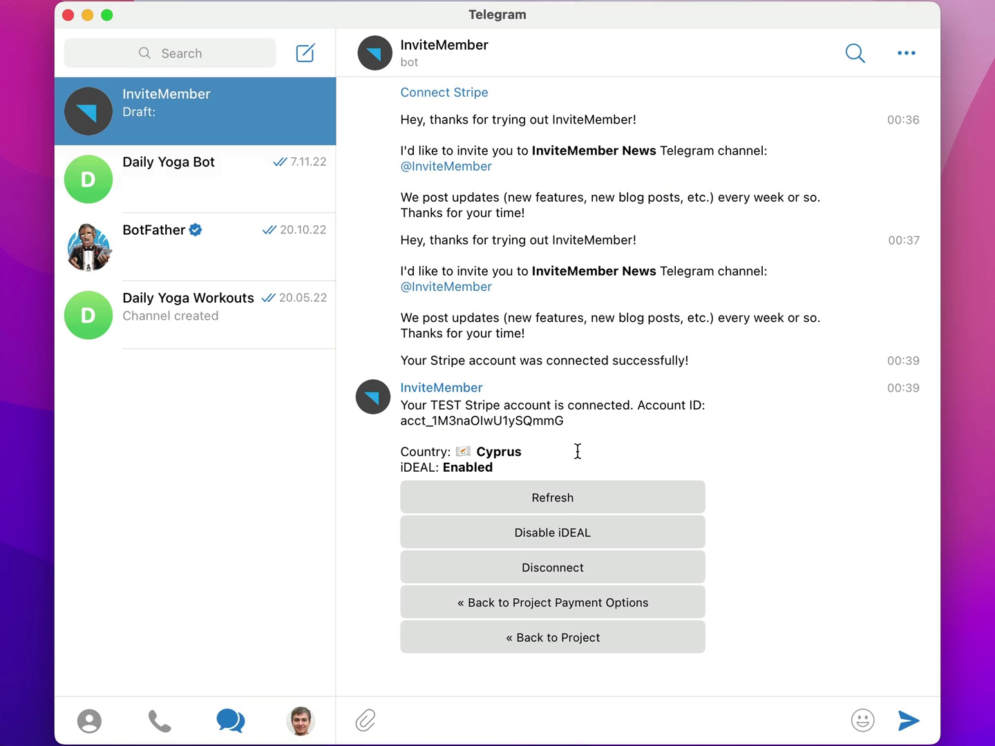
Highlight the country Cyprus and iDEAL's Enabled status in the refreshed message
double_click(511, 450)
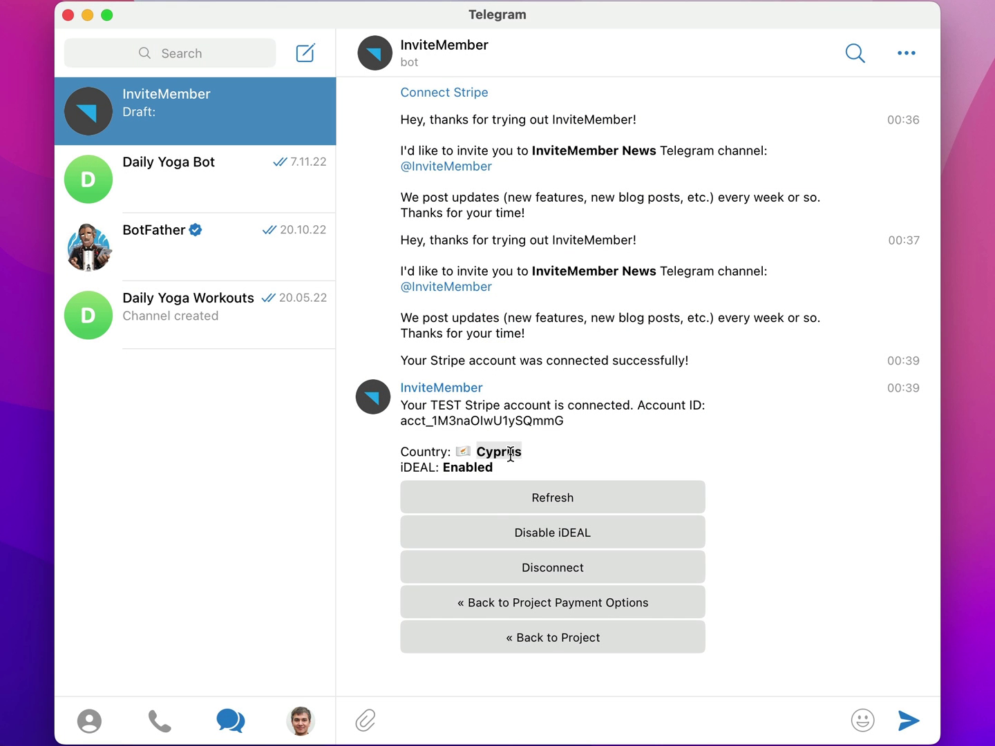
left_click(475, 469)
double_click(476, 469)
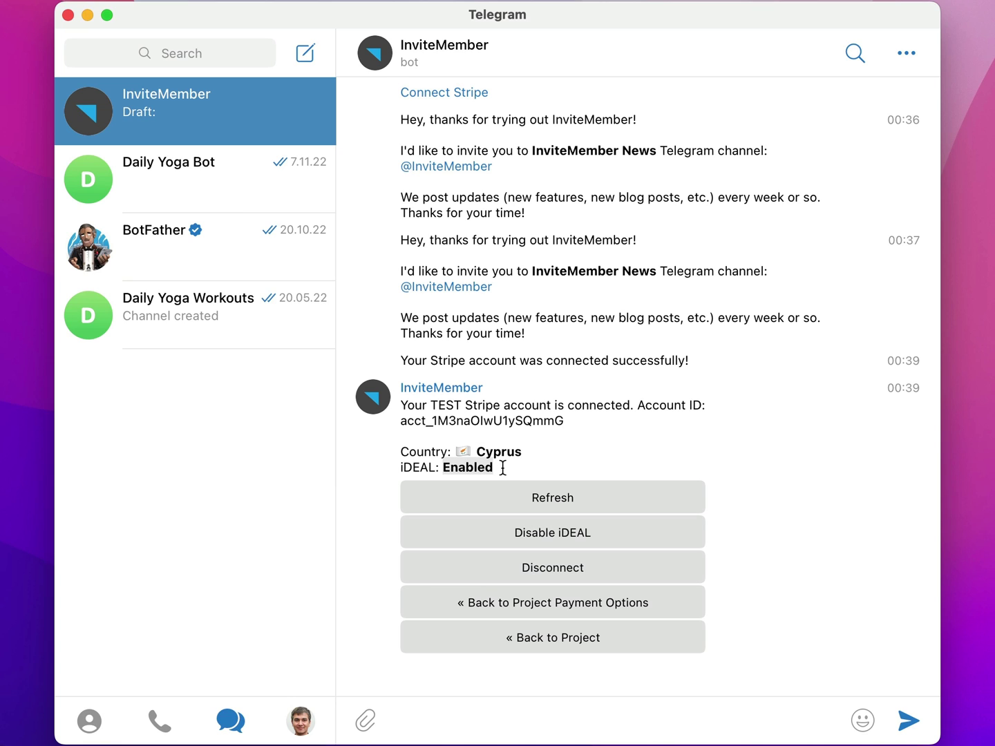
left_click(505, 469)
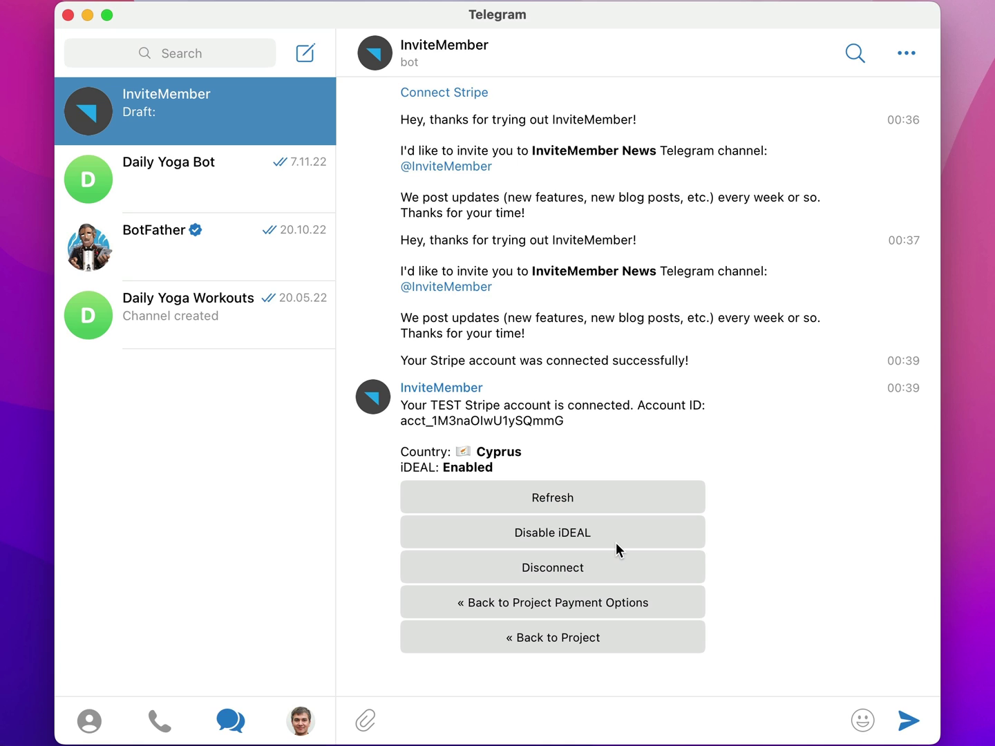
Start the Daily Yoga Bot, pick My first plan ($10.00/month) with card payment, and open checkout
left_click(256, 166)
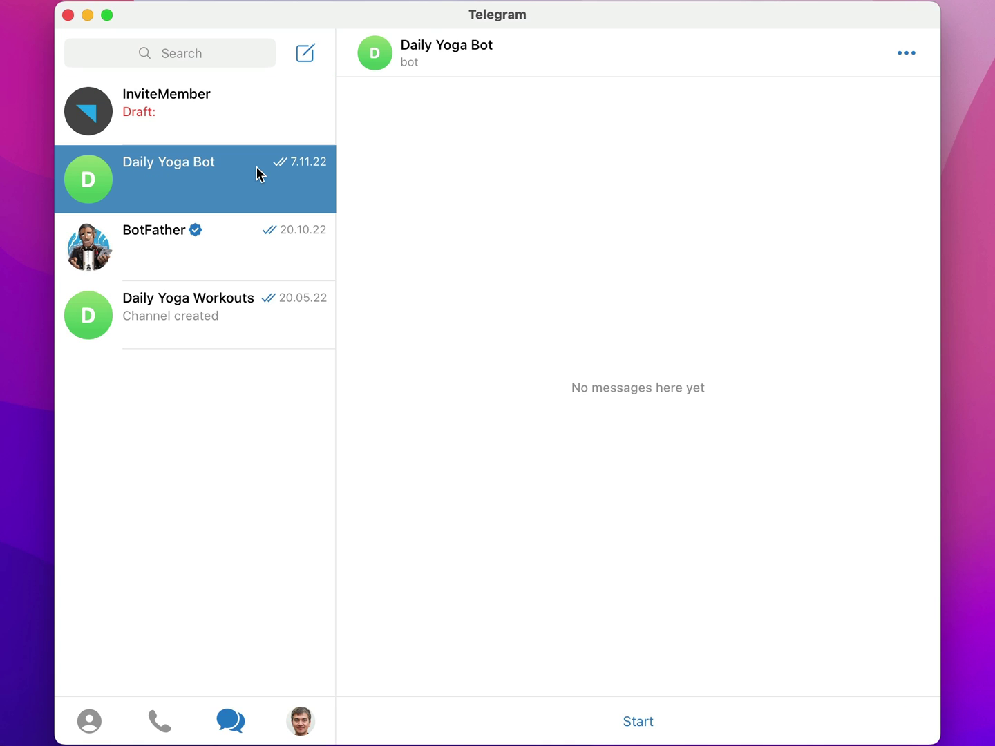
left_click(628, 721)
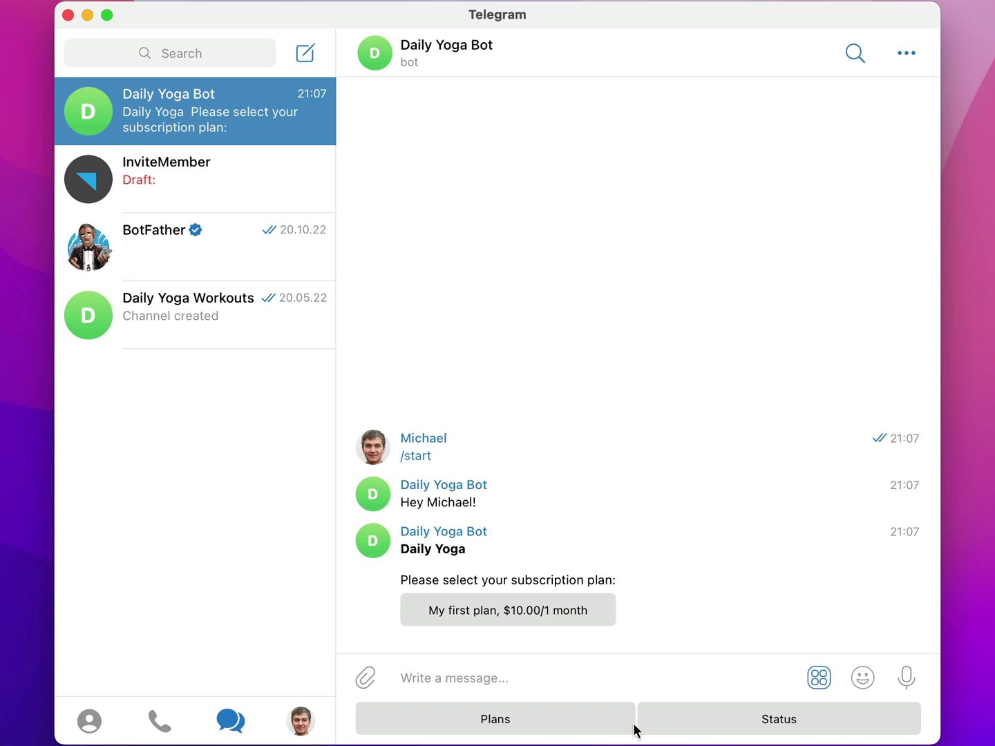
left_click(567, 611)
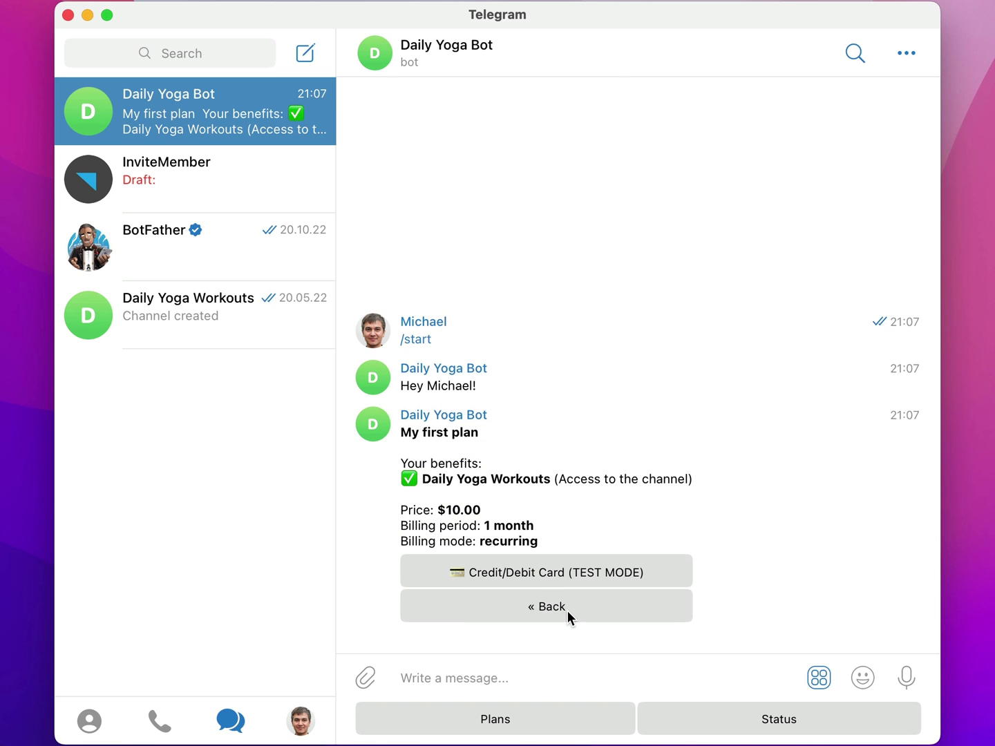
left_click(612, 571)
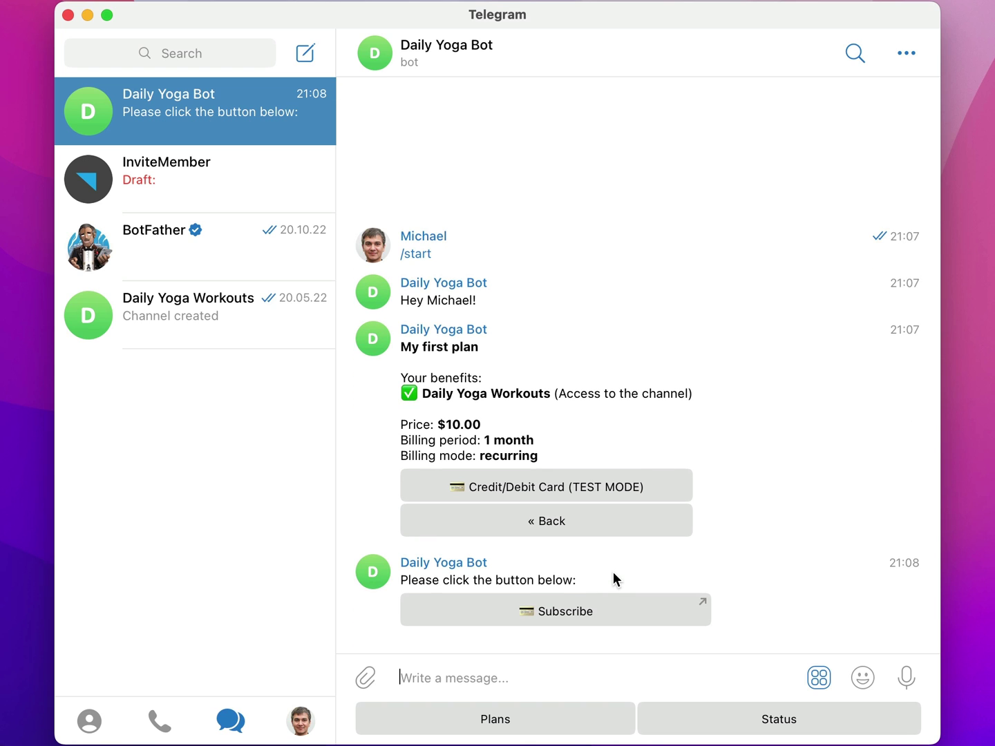
left_click(621, 612)
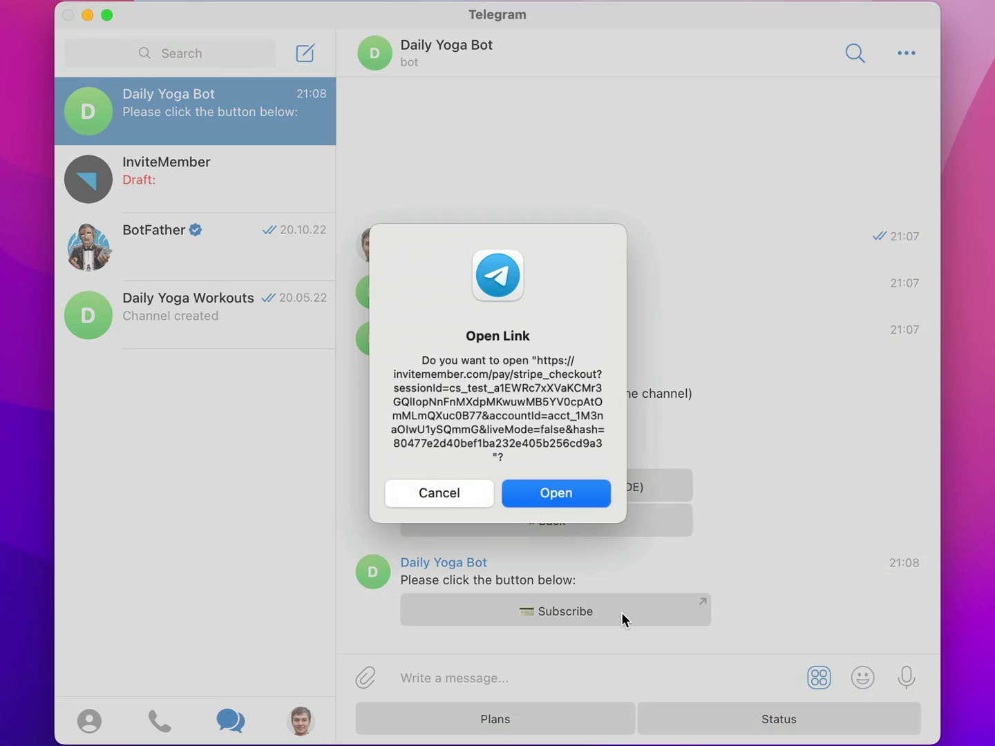
left_click(575, 491)
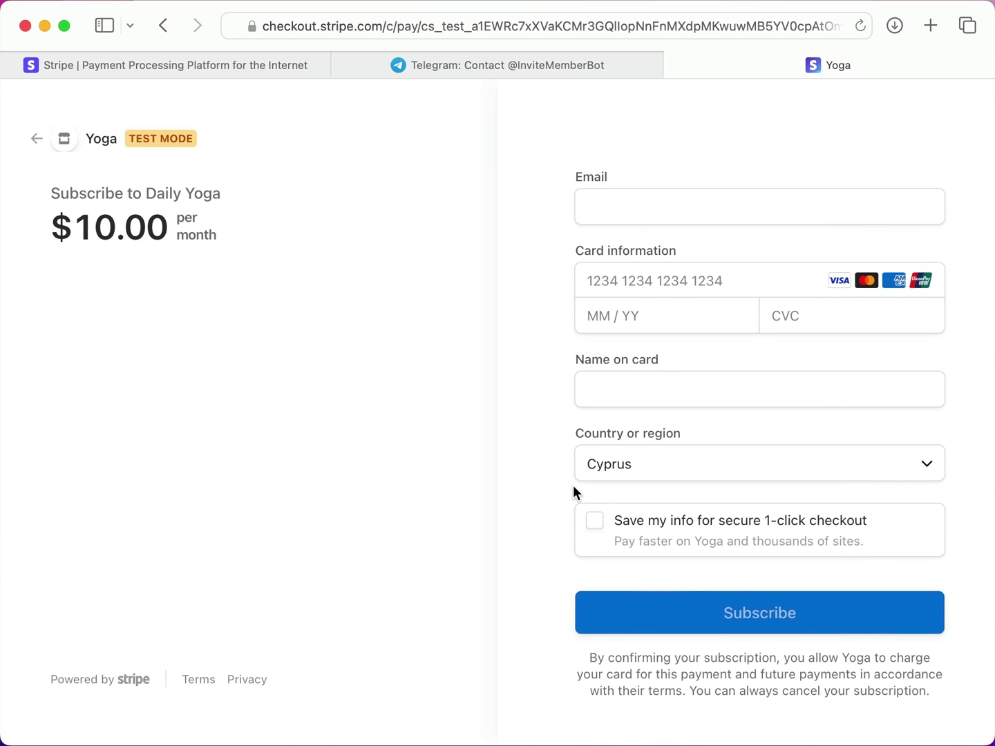
type("example@gmail.com")
left_click(614, 352)
type("4242 4242 4242 4242 ")
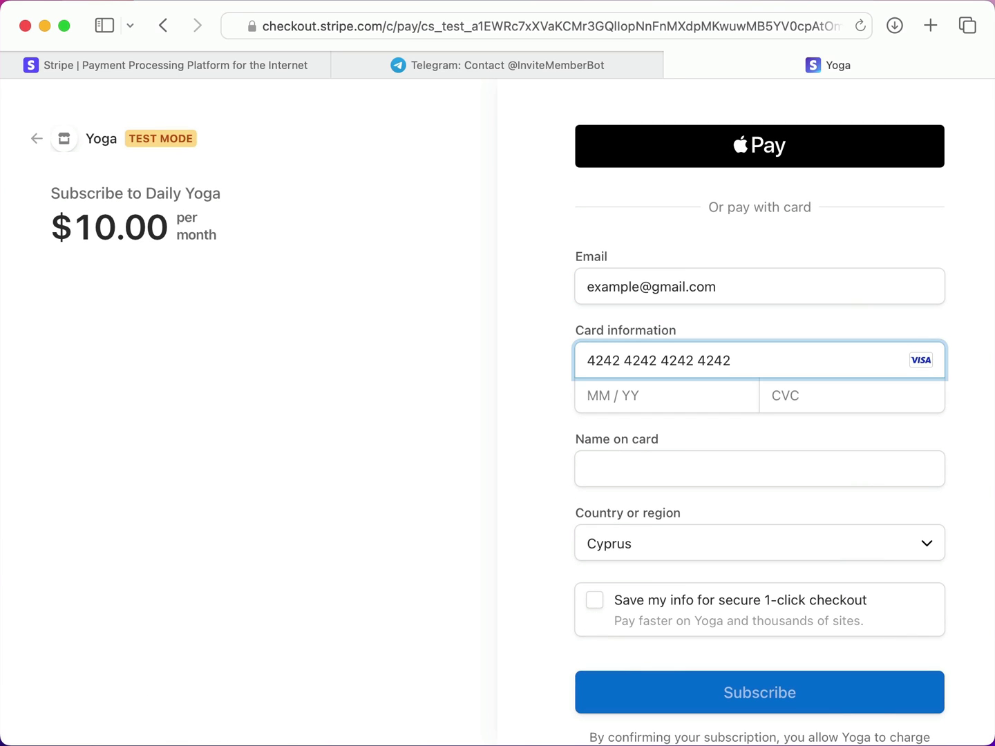
type("10 / 24 123")
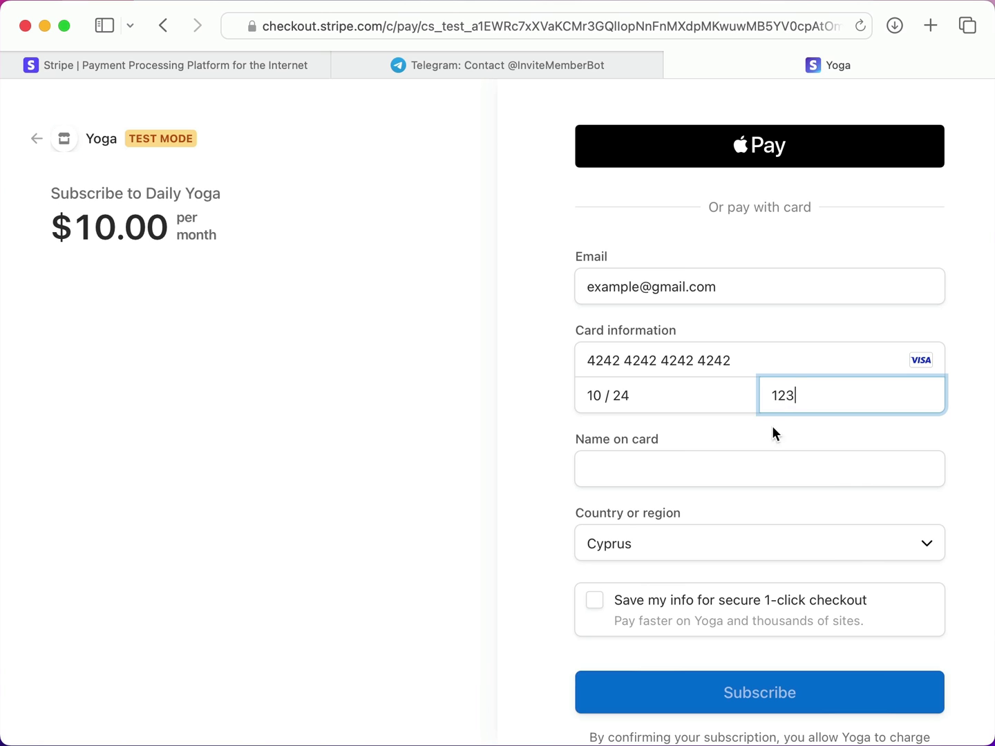
left_click(737, 473)
type("MC")
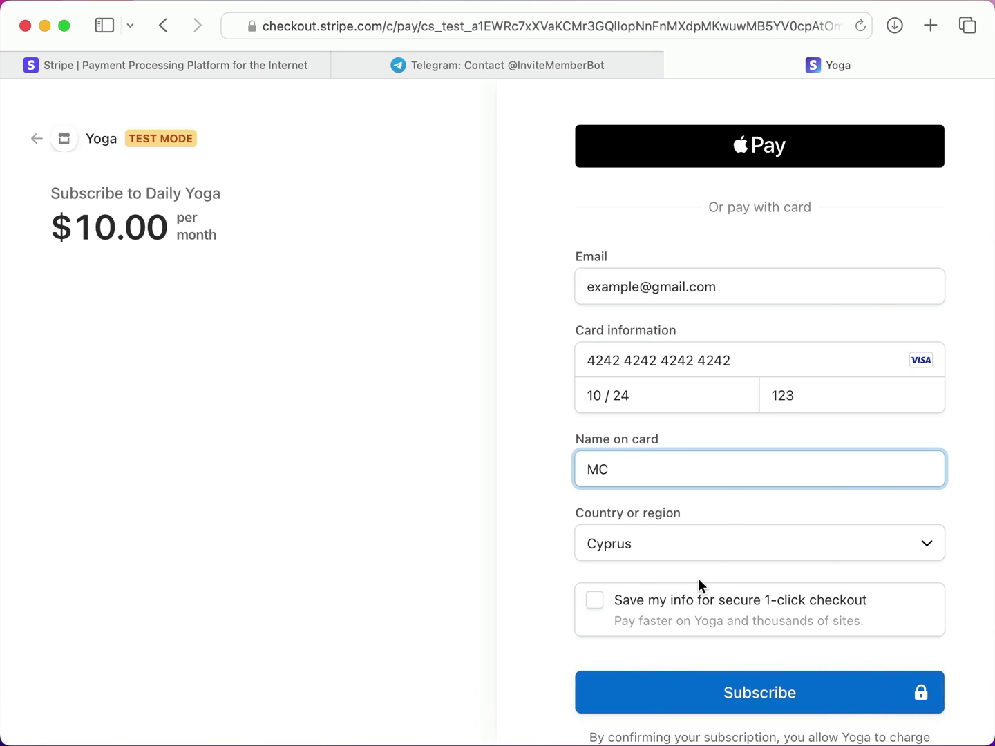
left_click(717, 706)
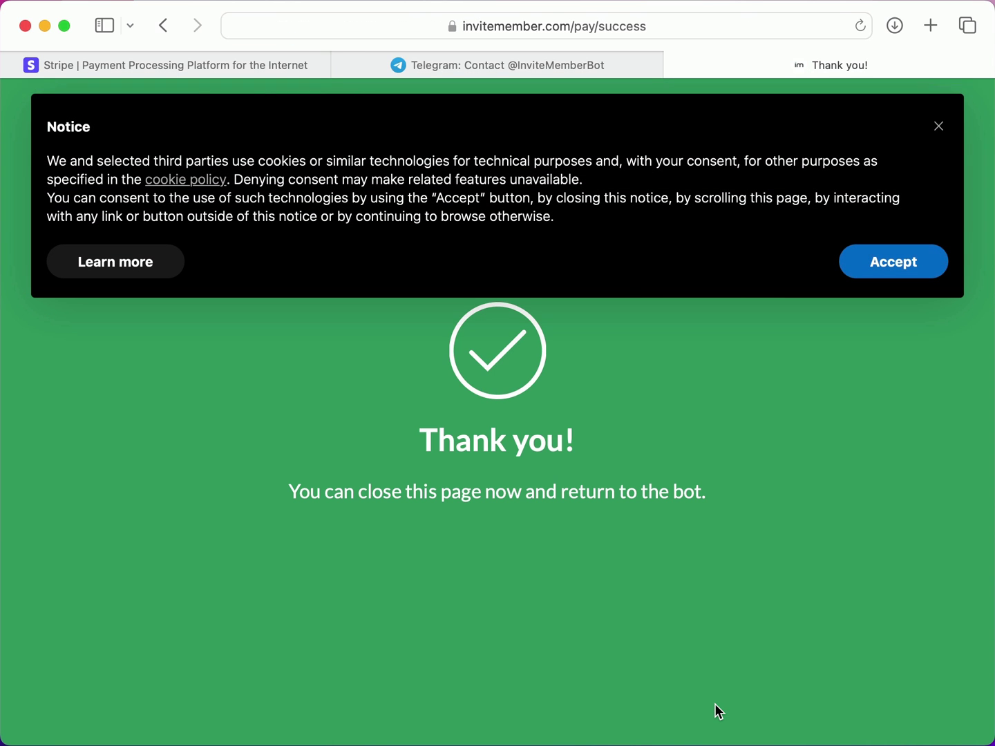
left_click(868, 276)
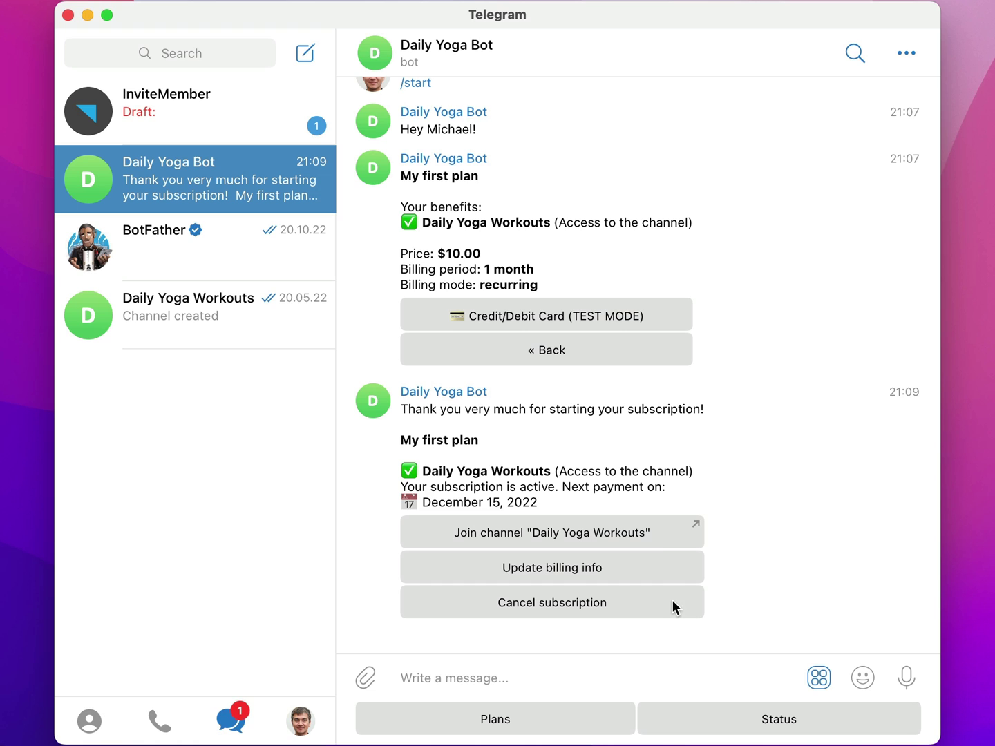
Join the 'Daily Yoga Workouts' channel from the Daily Yoga Bot's join link
left_click(665, 538)
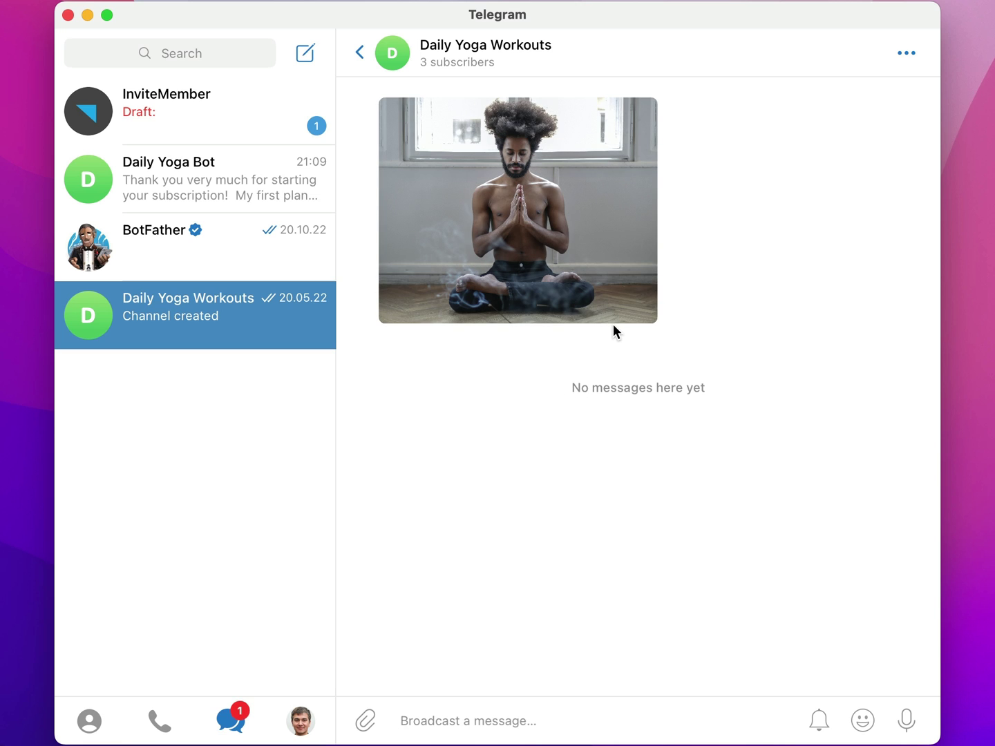
Generate a one-hour Connect Stripe Live link for the Daily Yoga project in InviteMember and open it
left_click(243, 115)
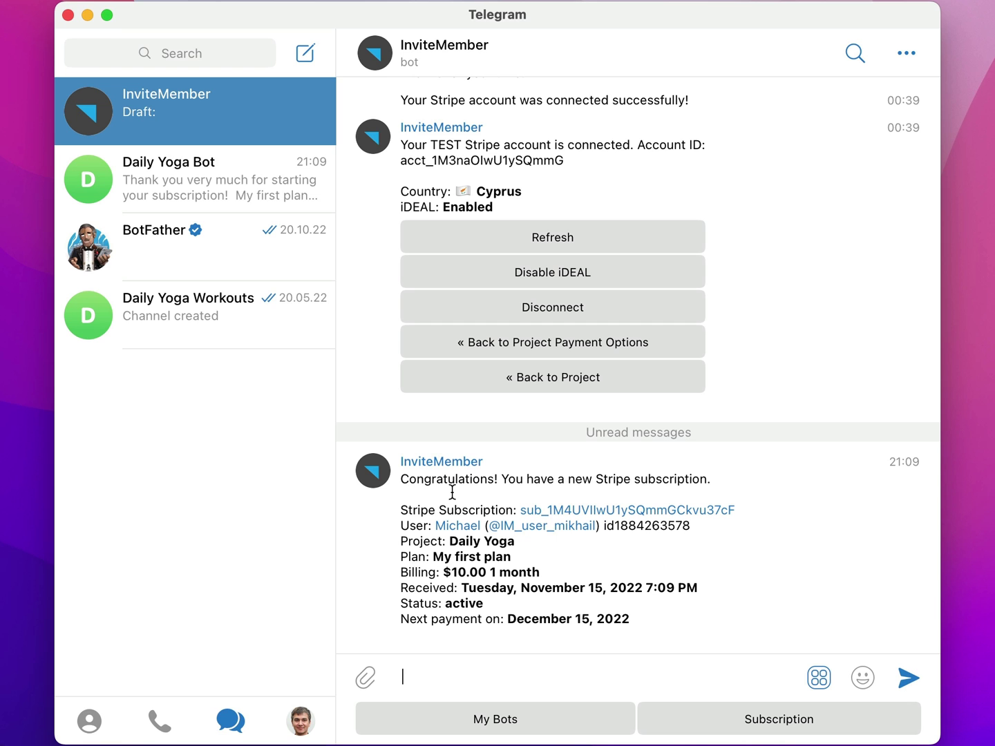
left_click(501, 376)
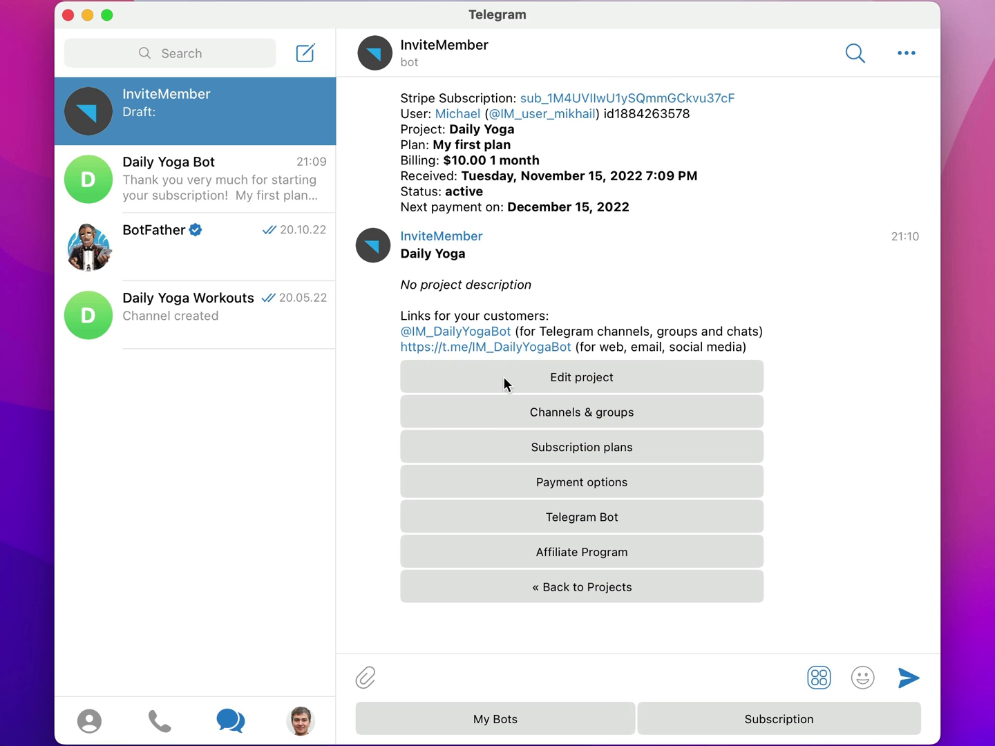
left_click(533, 486)
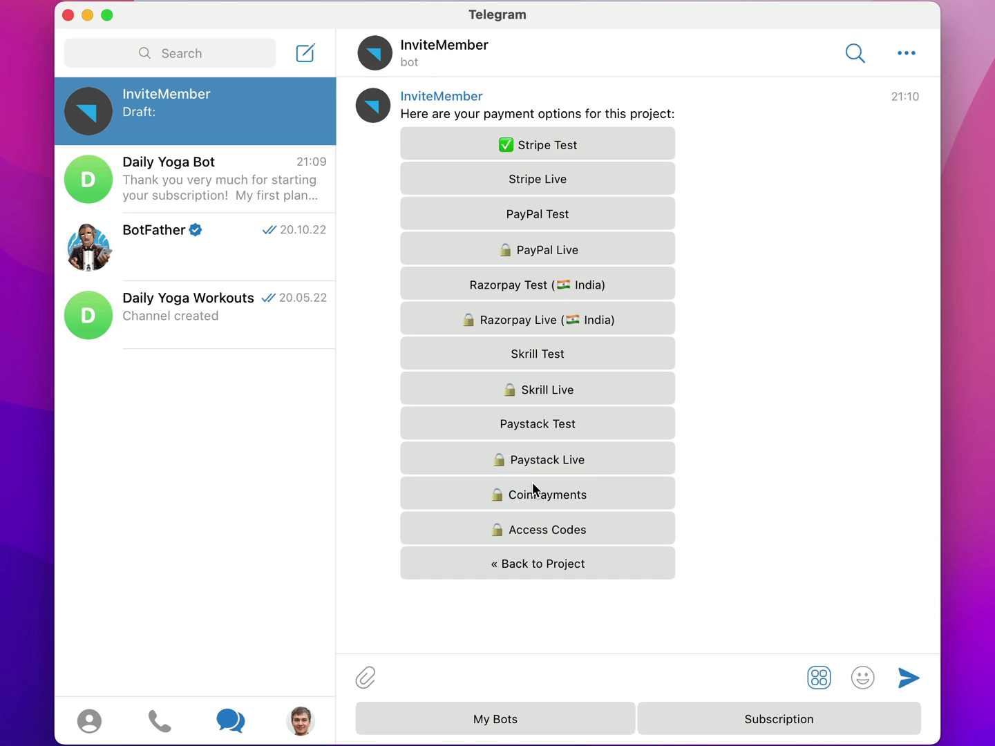
left_click(569, 181)
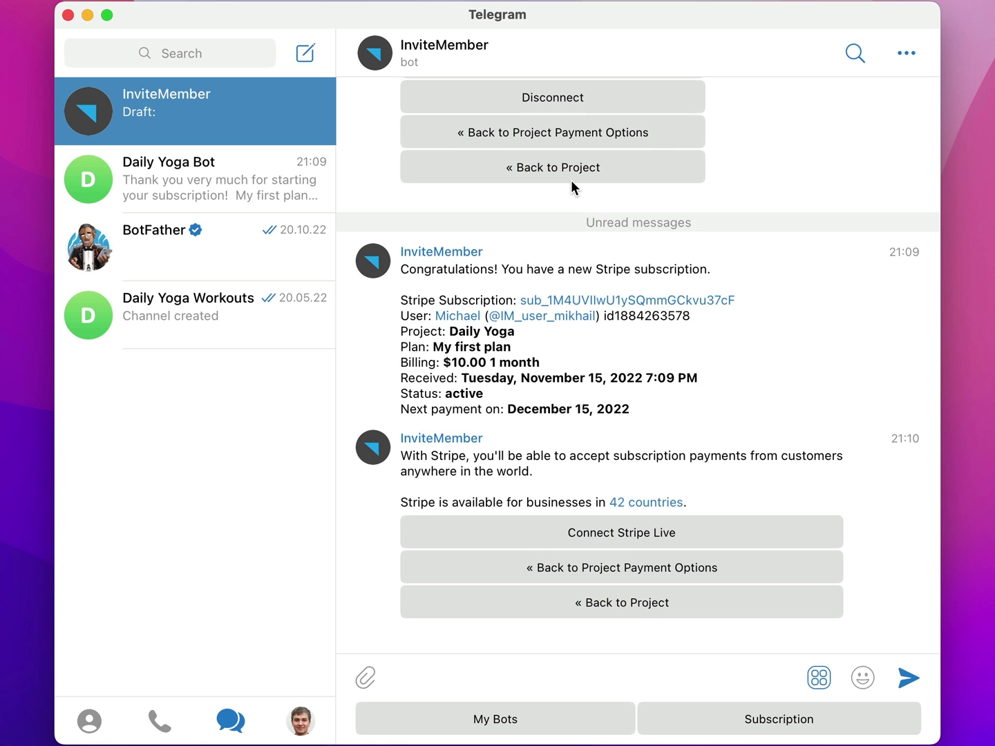
left_click(594, 534)
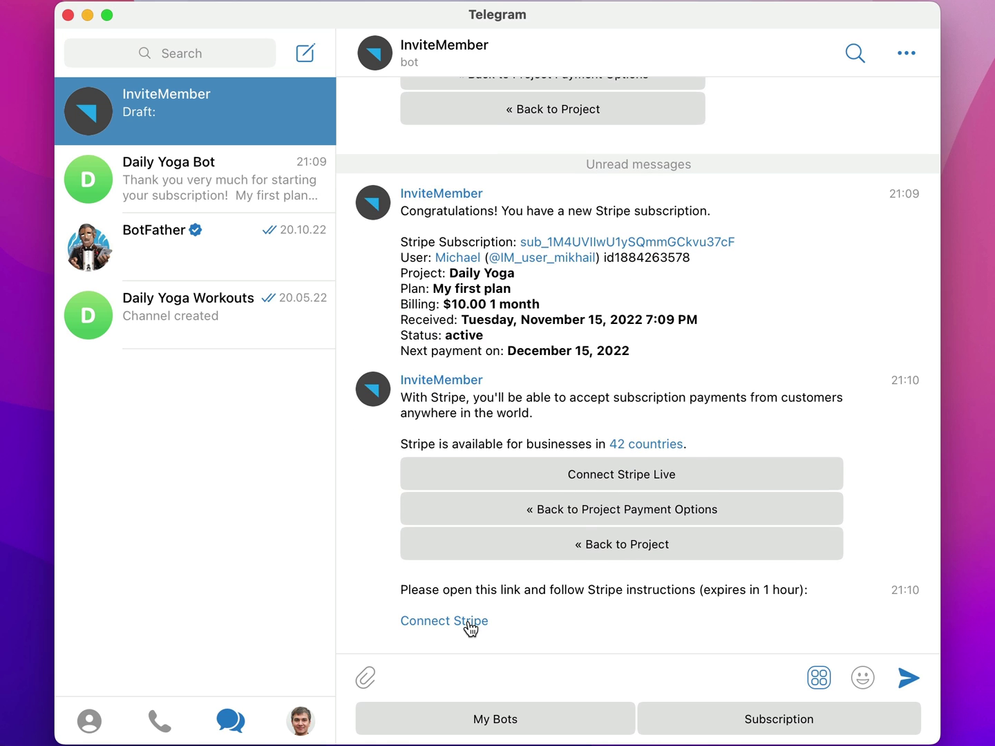
left_click(470, 623)
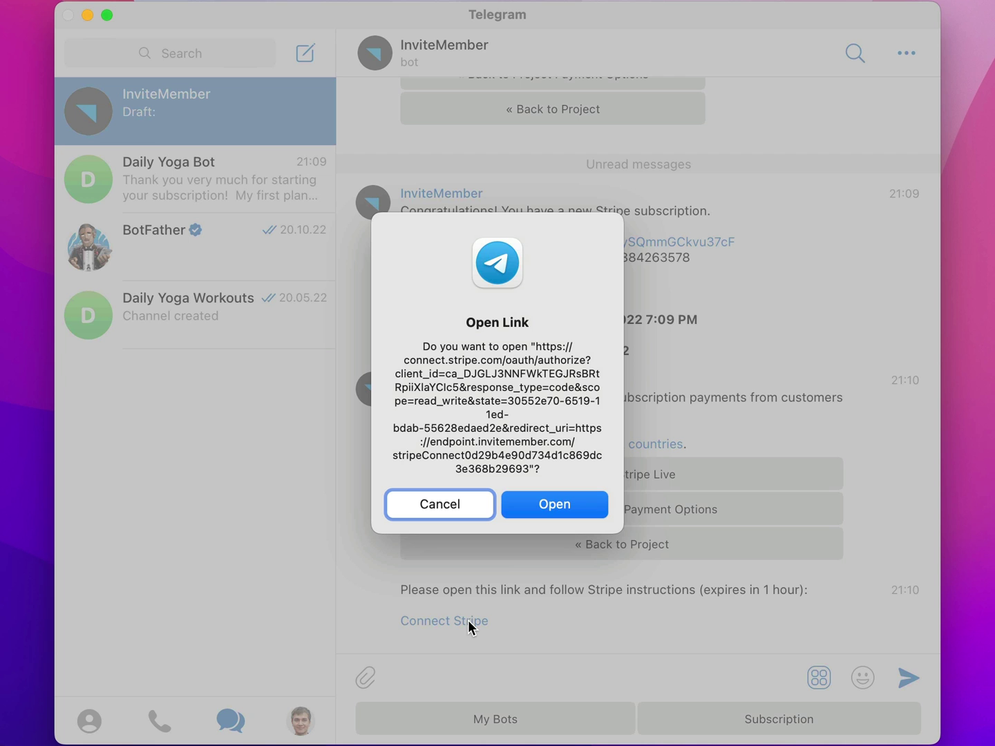
Connect the existing t.me Stripe account as InviteMember's live account, then return to Telegram
left_click(561, 505)
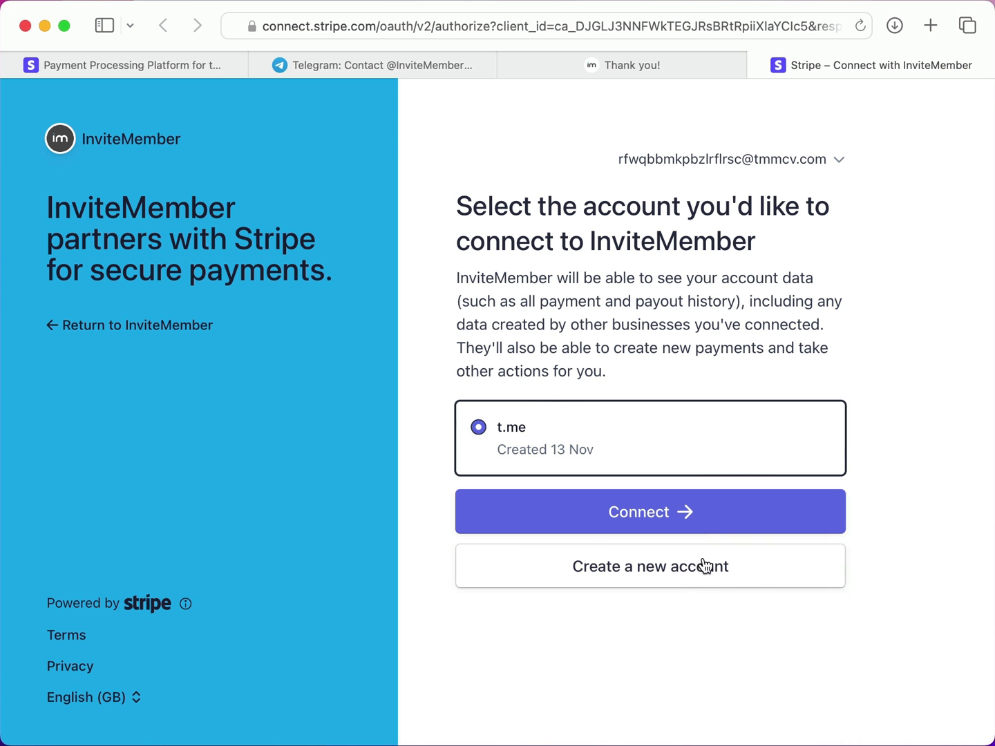
left_click(733, 523)
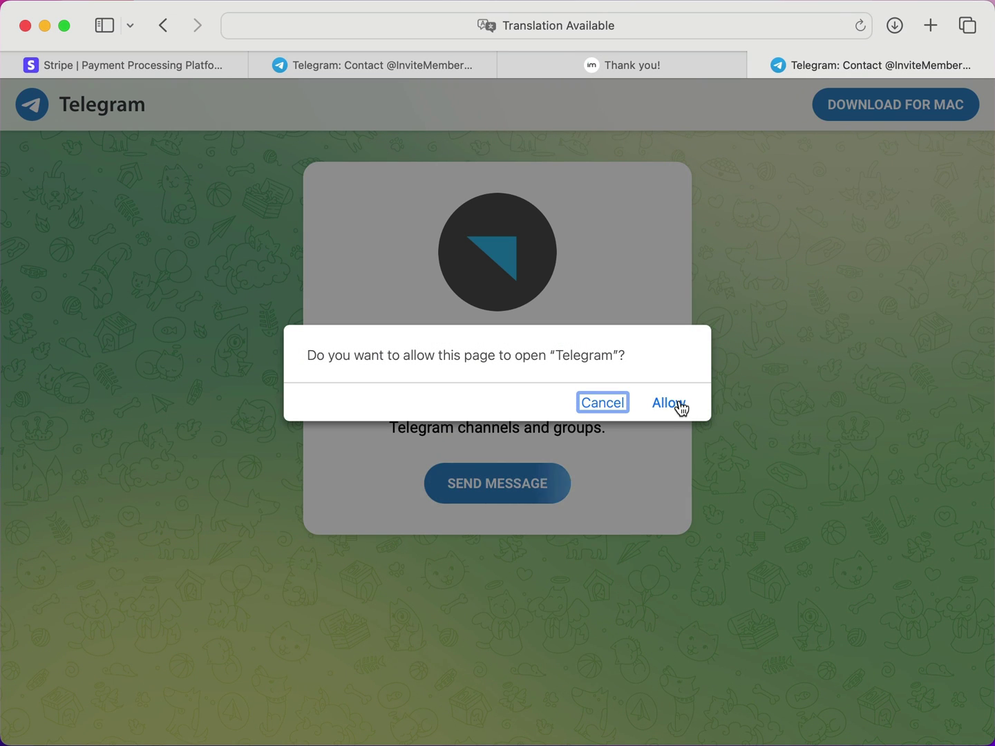
left_click(679, 404)
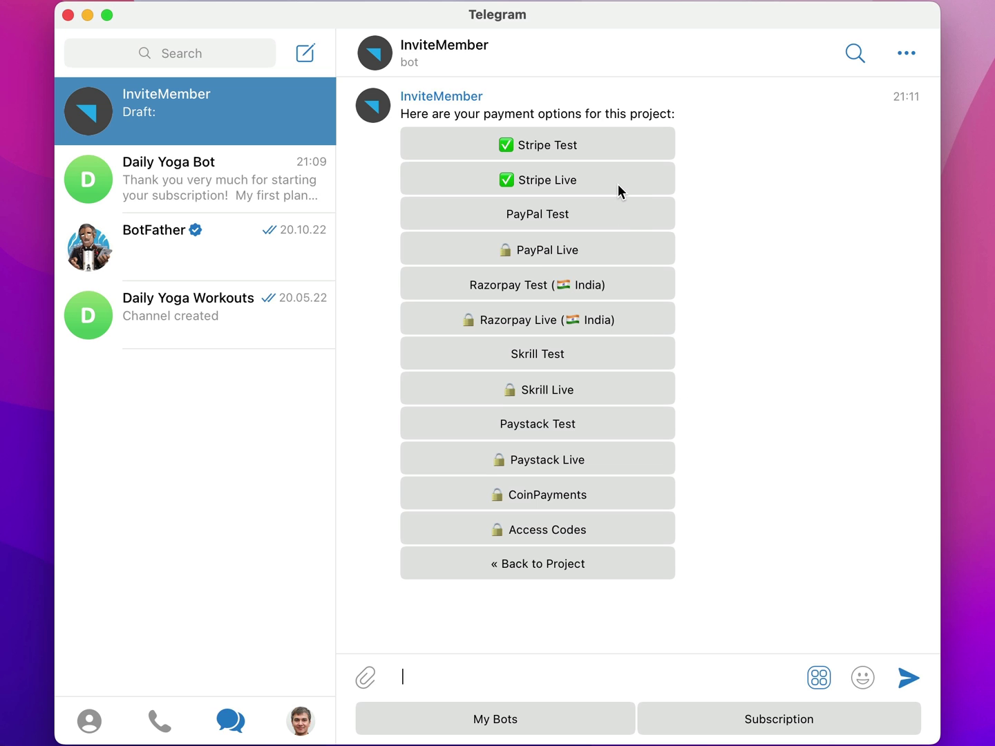
Disconnect the Stripe Test account, leaving only Stripe Live among the payment options
left_click(603, 137)
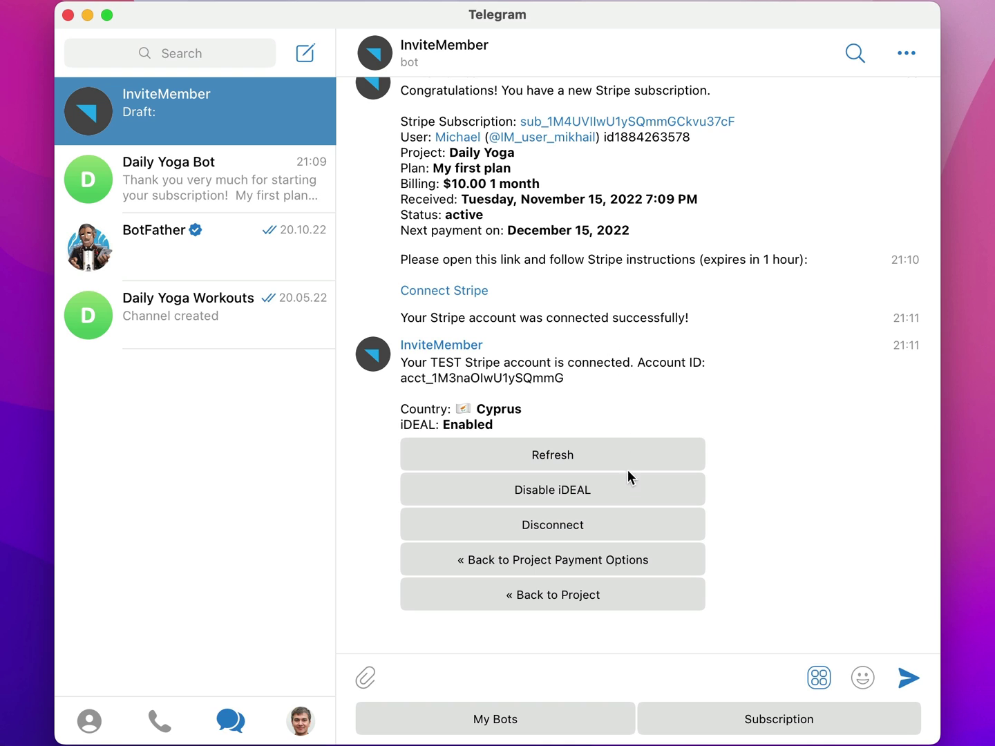
left_click(617, 530)
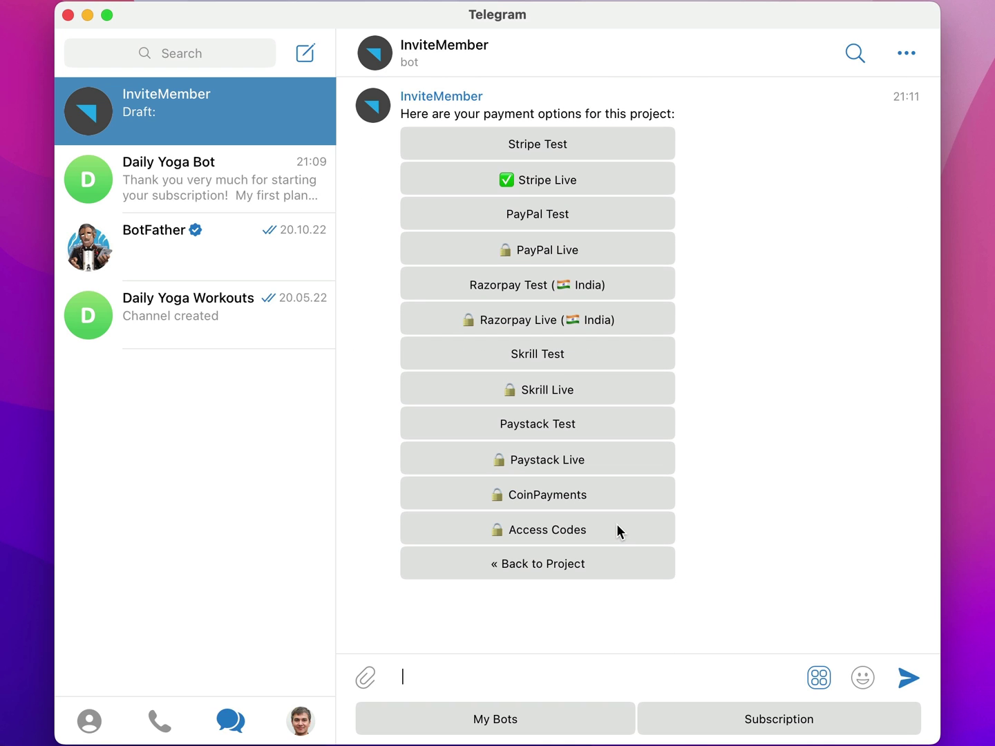